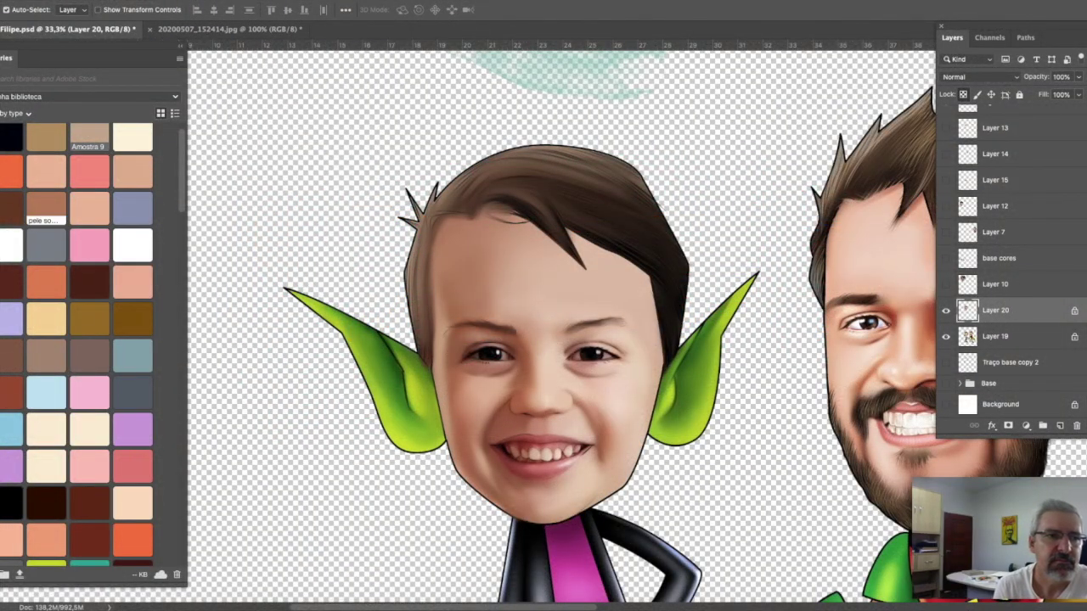
Step: Switch to the Brush and show Layer 13, the photo strip of the boy's eyes
key(b)
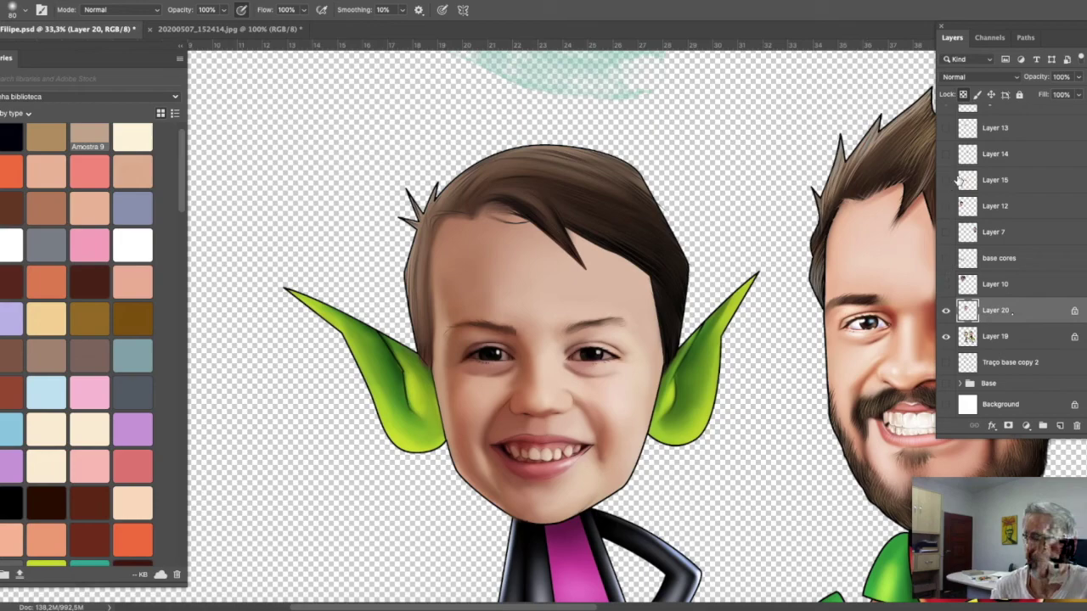
click(948, 127)
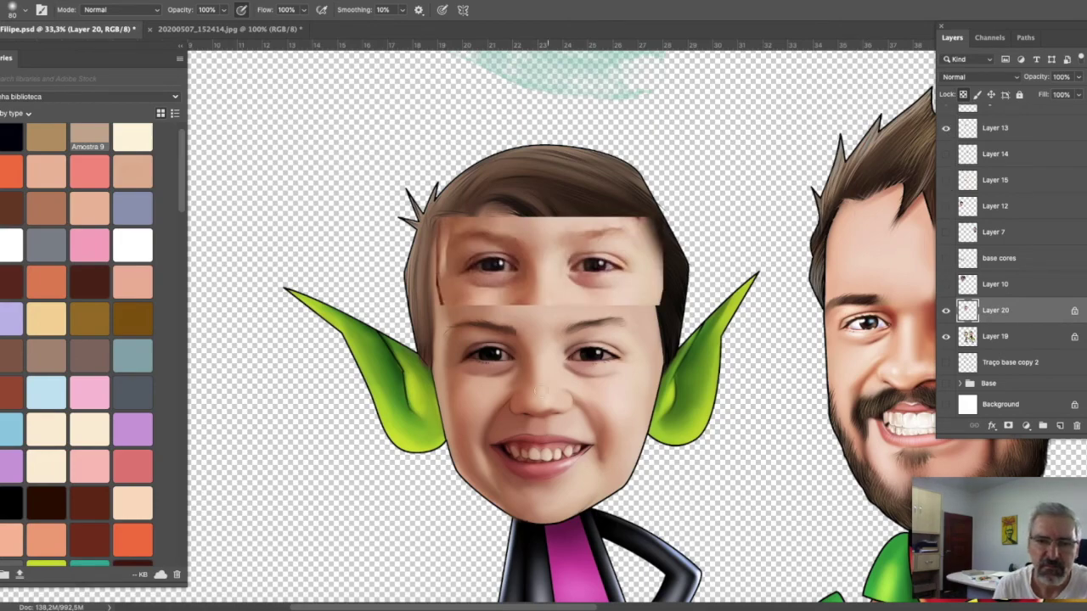
Step: Magic-wand select the area inside the face outline on the Traço base copy 2 layer
key(w)
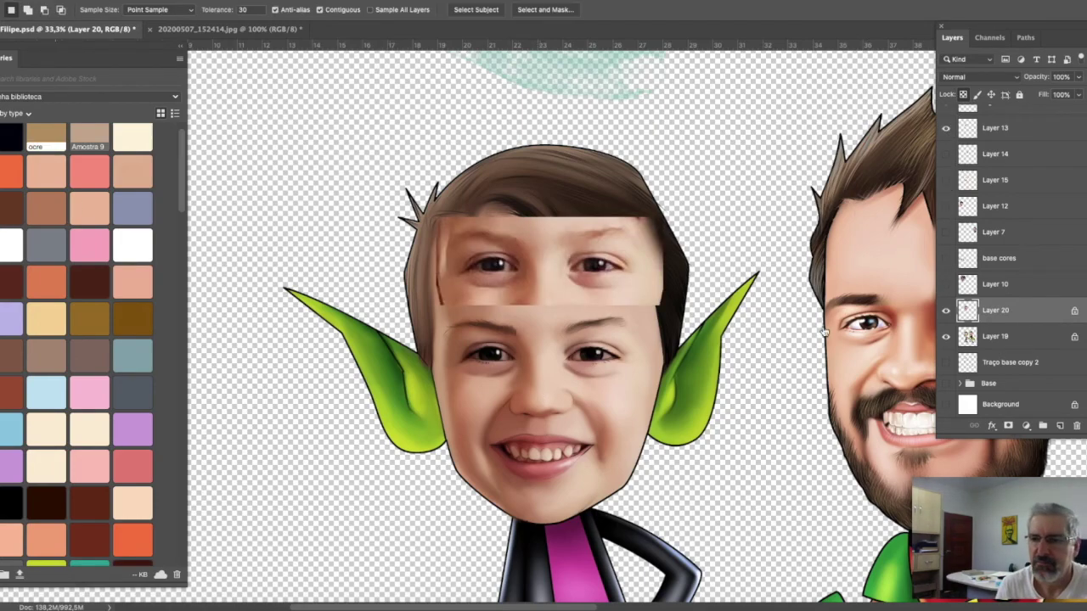
click(1023, 364)
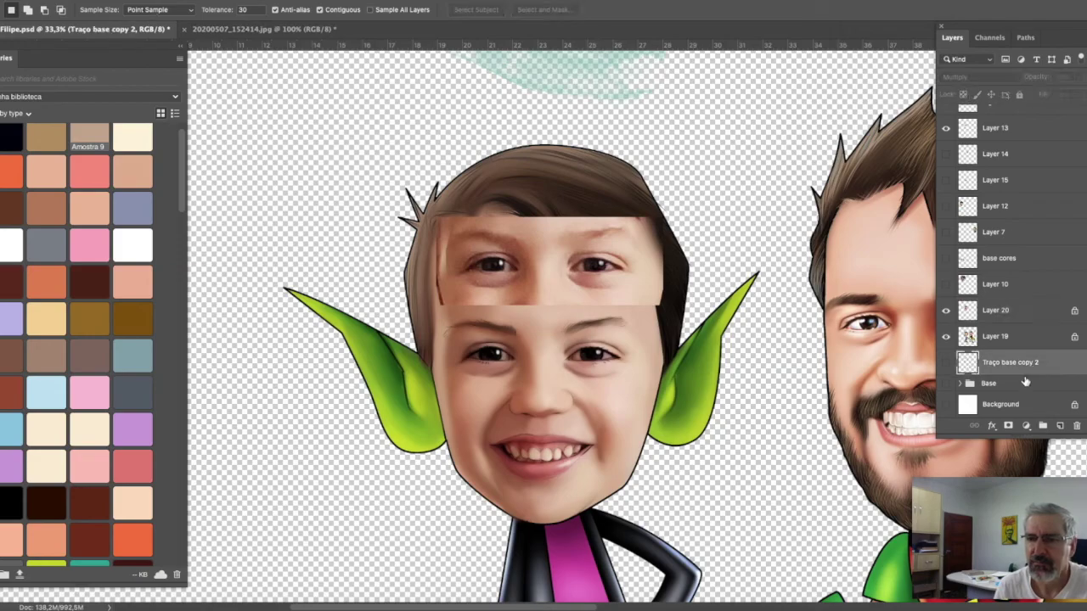
click(632, 418)
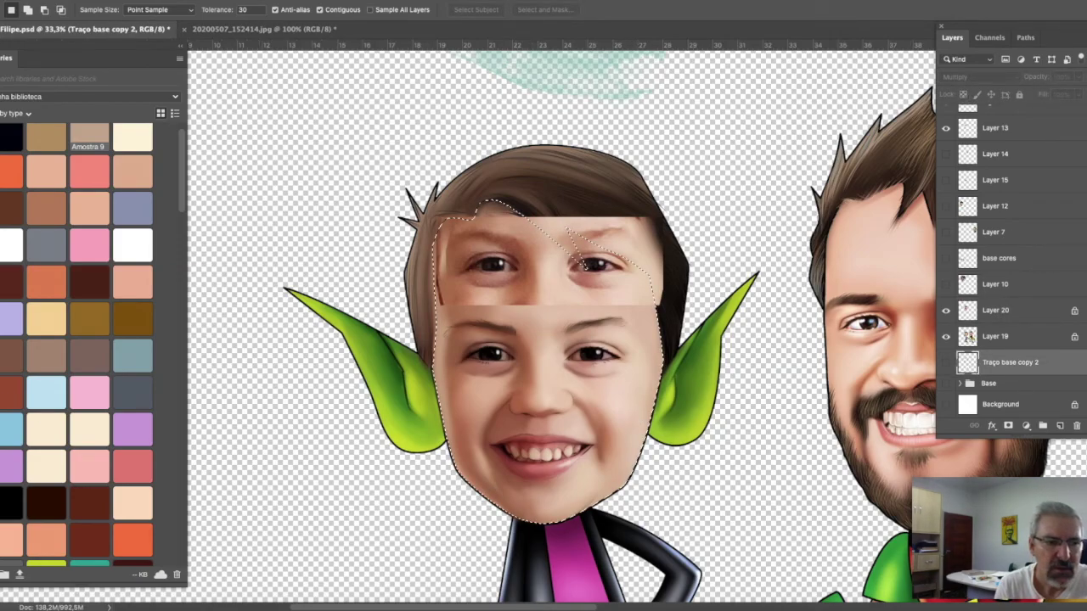
key(z)
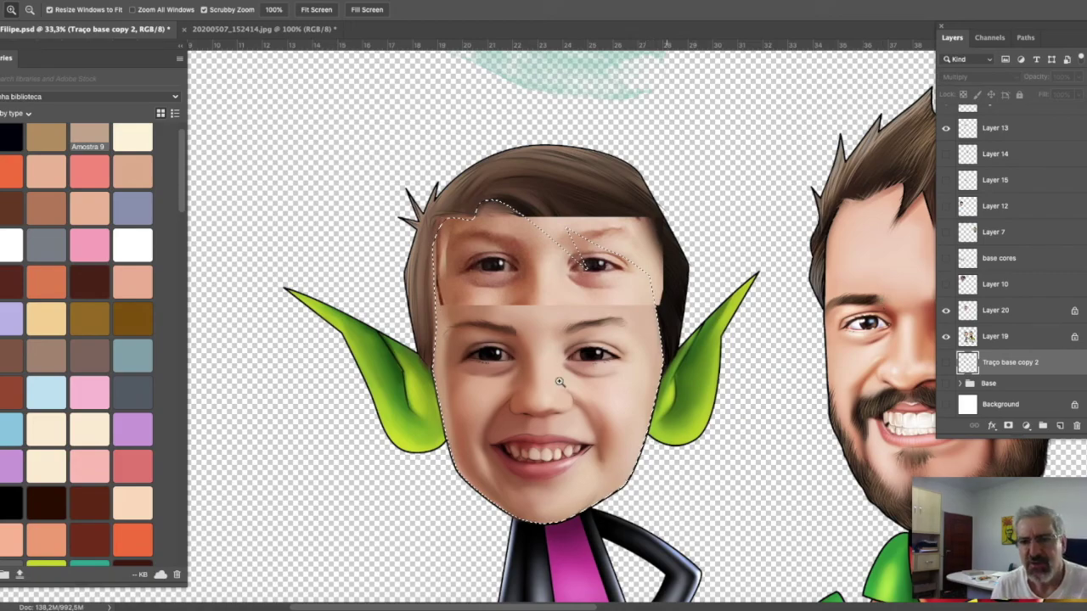
key(b)
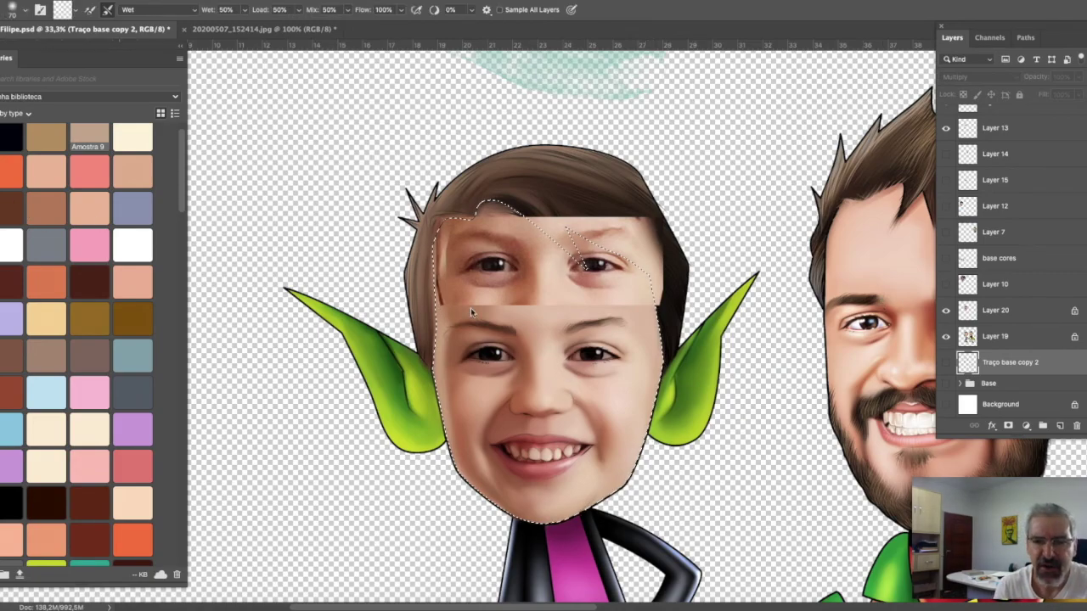
Step: Make Layer 19 the working layer and zoom in on the eyes to 66.7%
click(1018, 344)
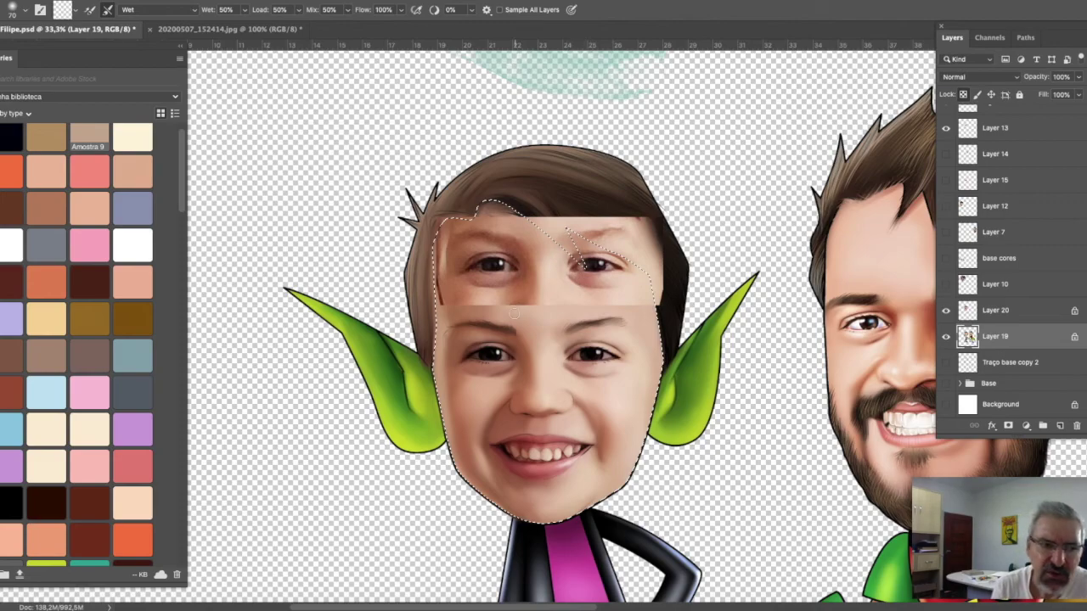
key(z)
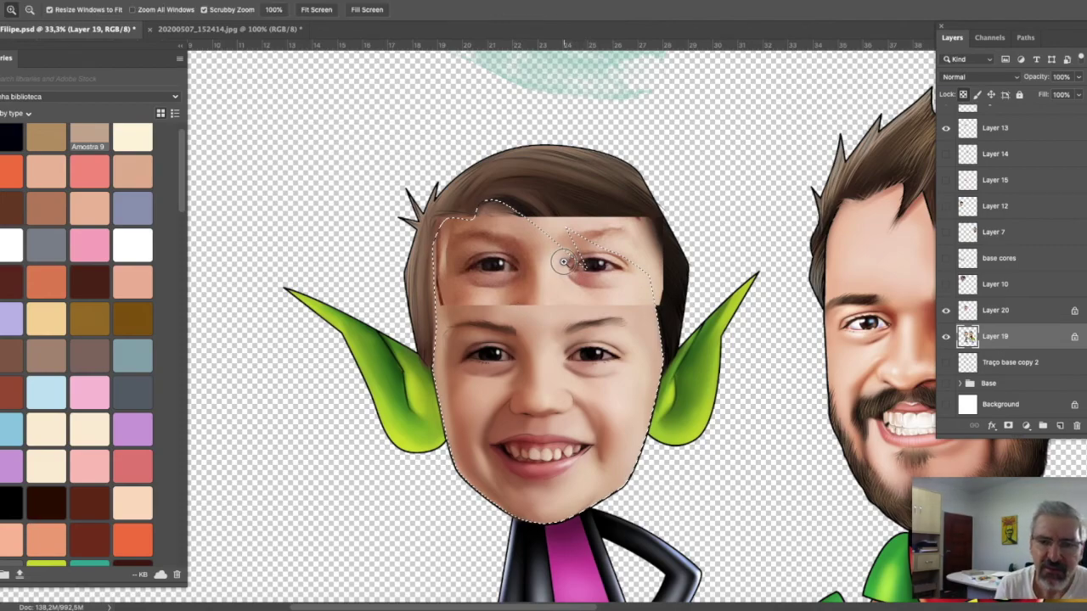
click(562, 266)
click(654, 412)
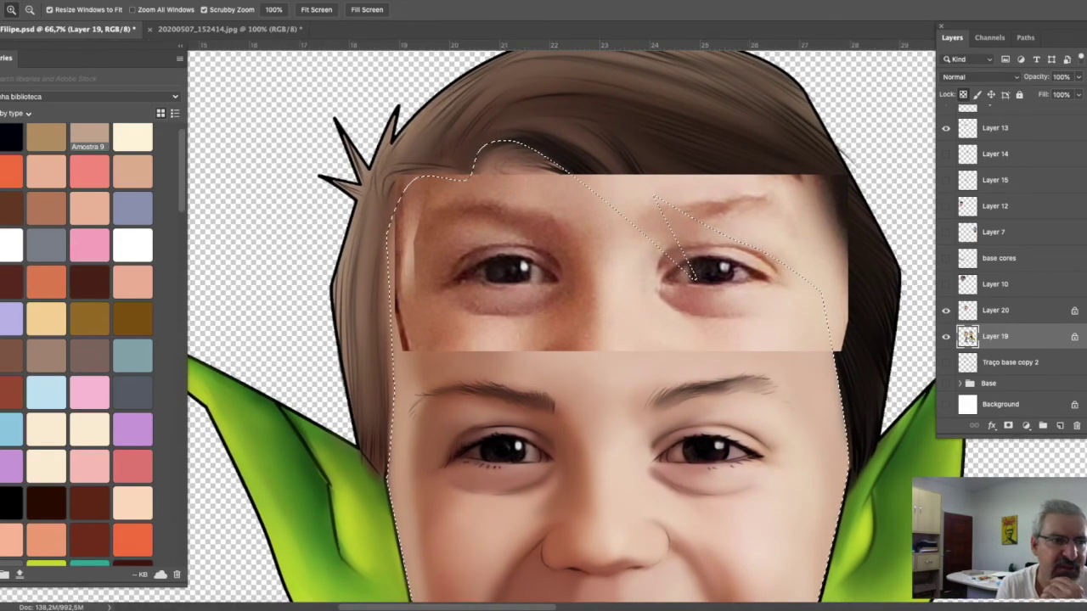
Step: Set a soft round brush in Screen mode with skin-tone swatch Amostra 5, then select Layer 20
key(b)
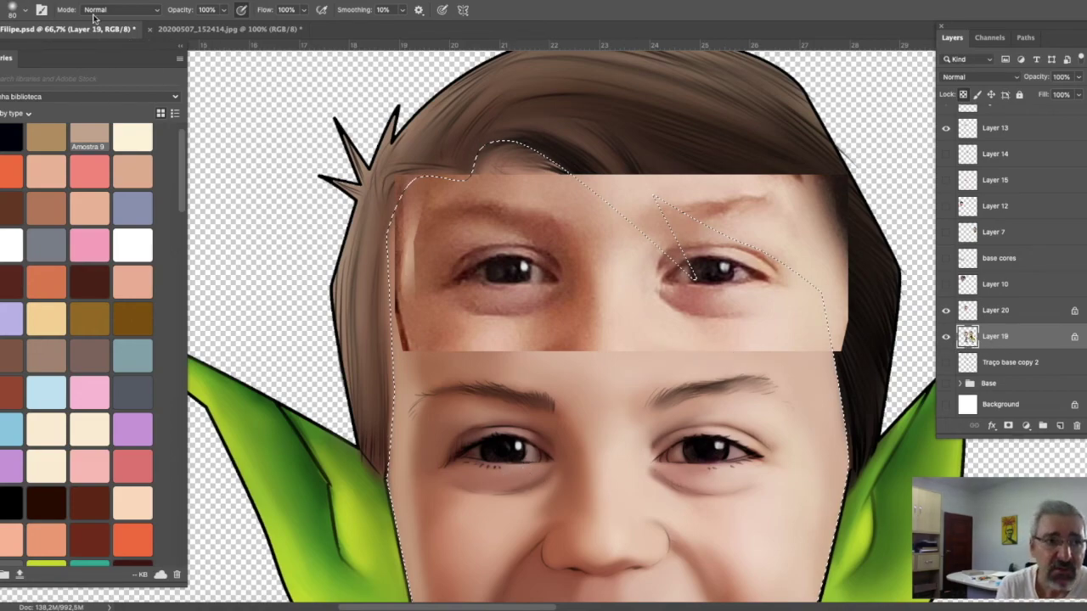
click(23, 9)
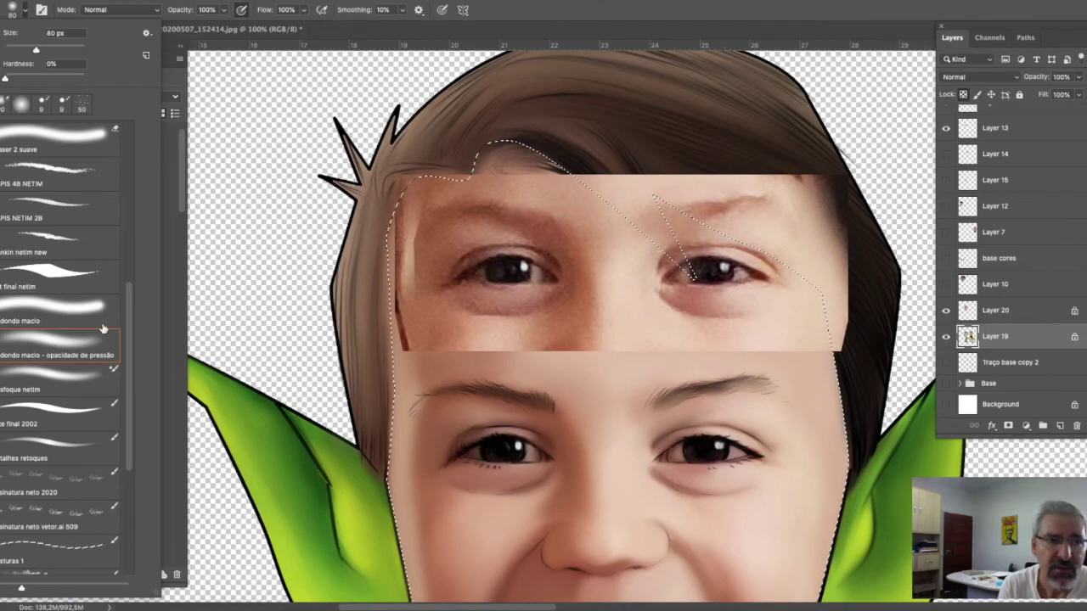
click(119, 10)
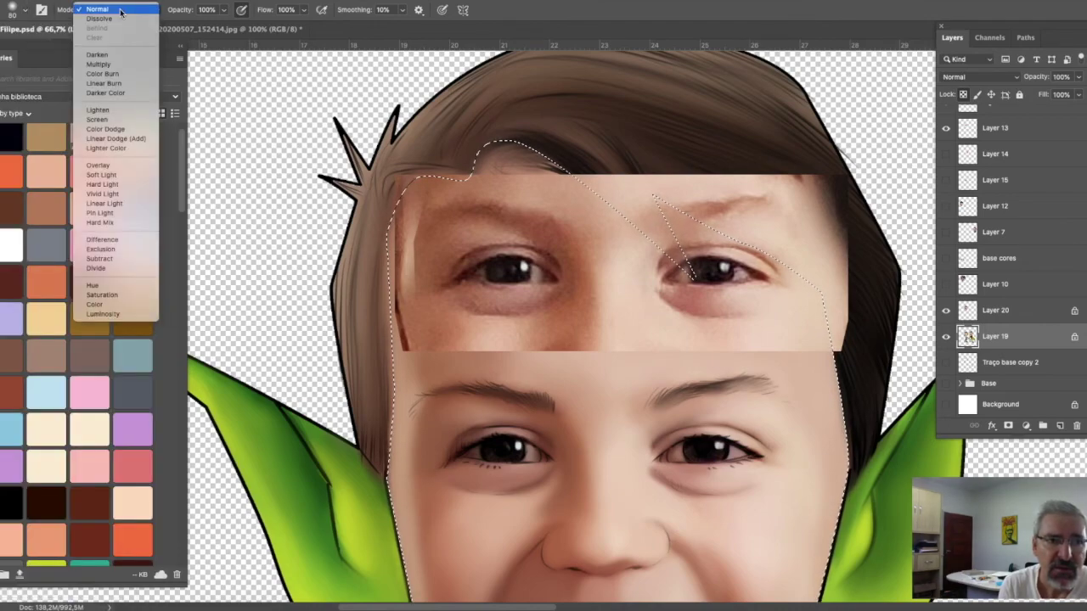
click(106, 120)
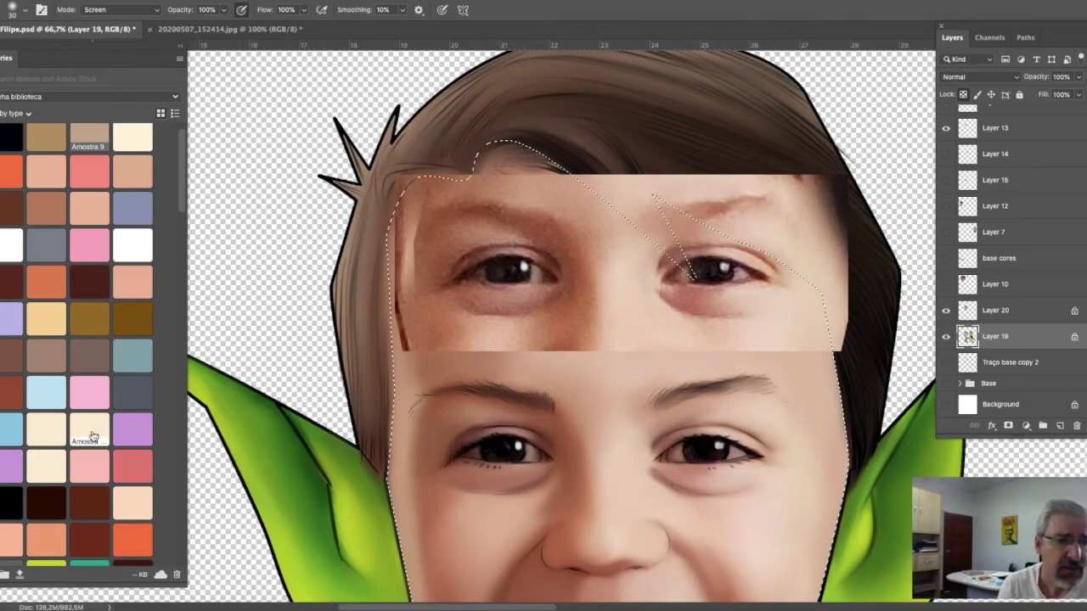
click(135, 504)
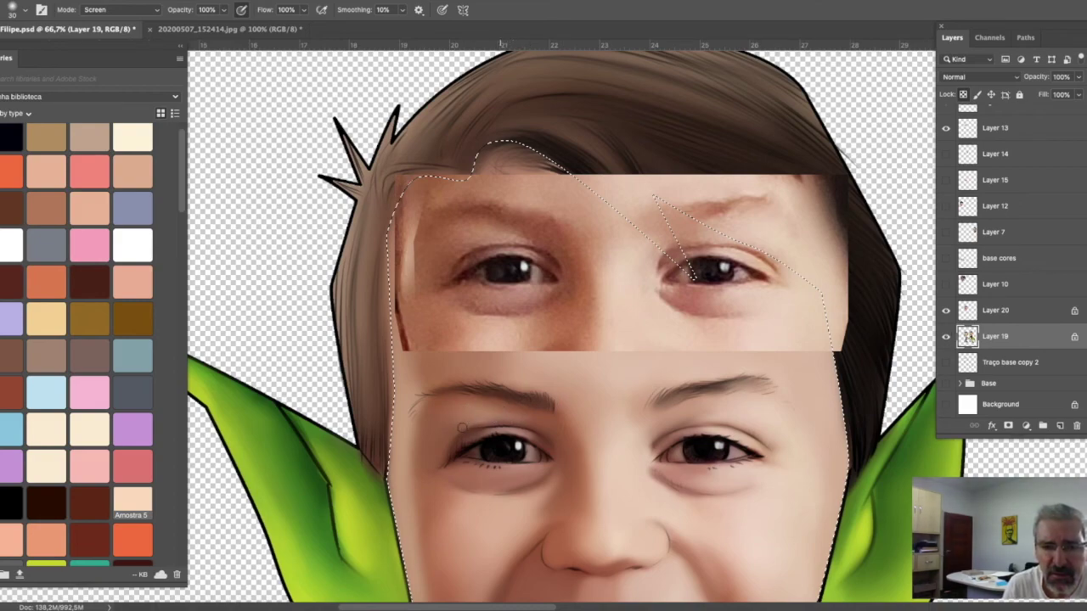
click(1012, 312)
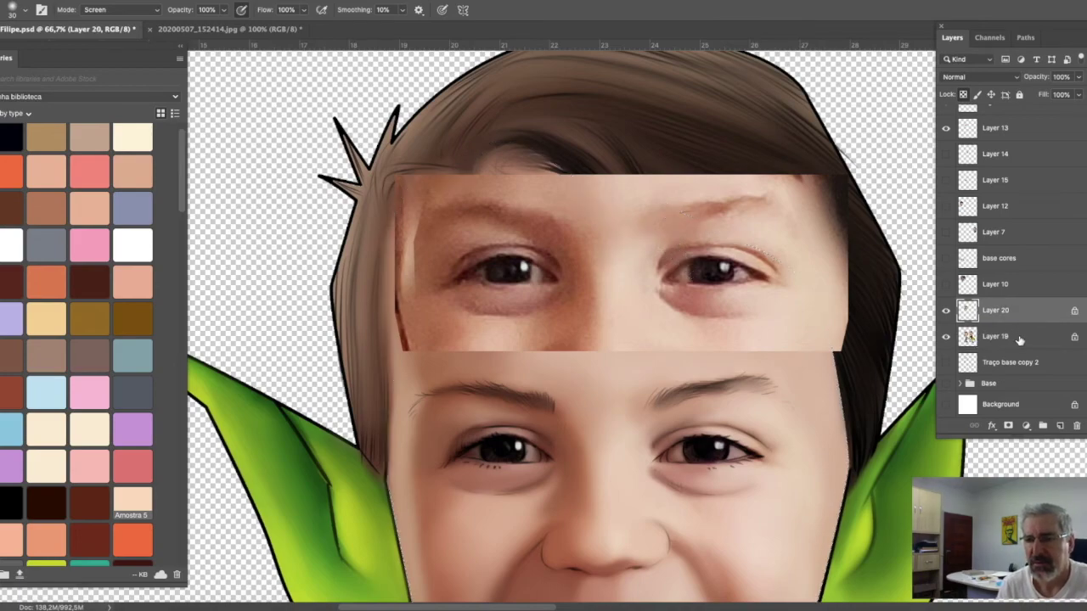
Step: Merge Layers 19 and 20 into Layer 20 and lock its transparent pixels
shift+click(1021, 344)
click(1080, 37)
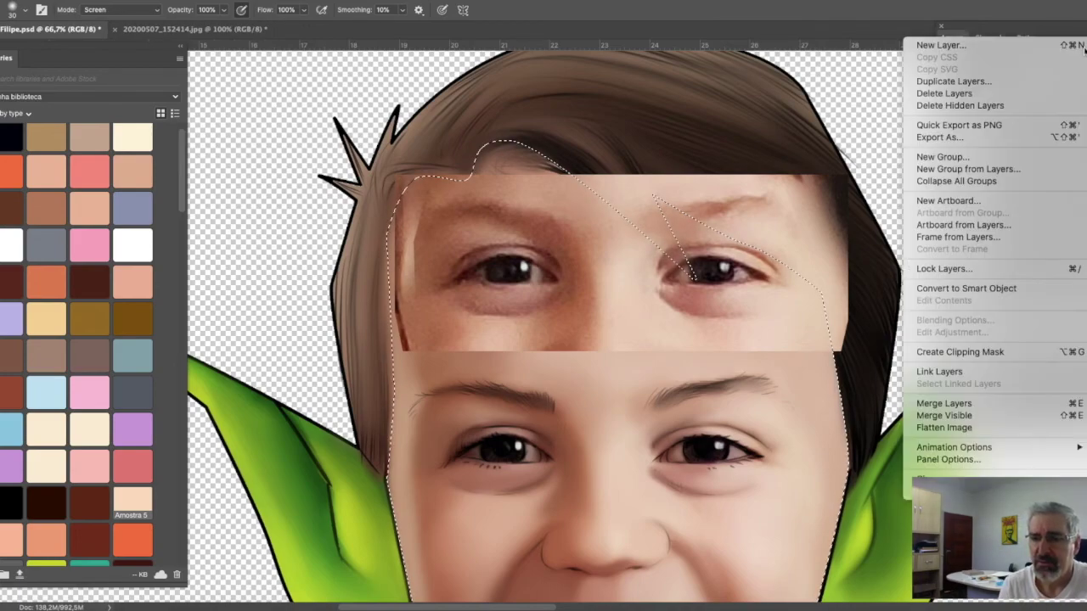
click(990, 400)
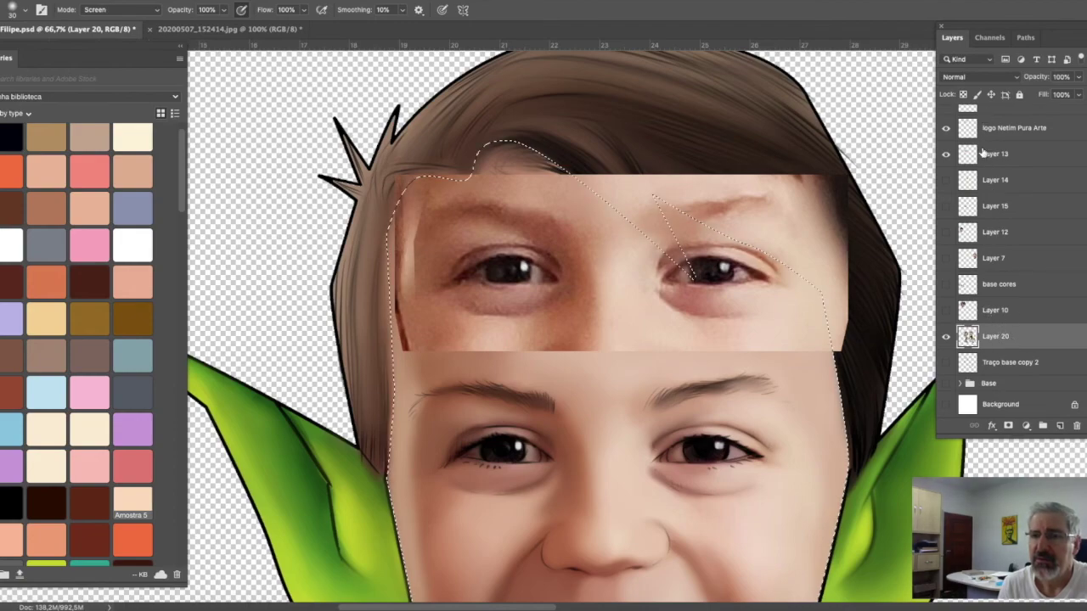
click(963, 94)
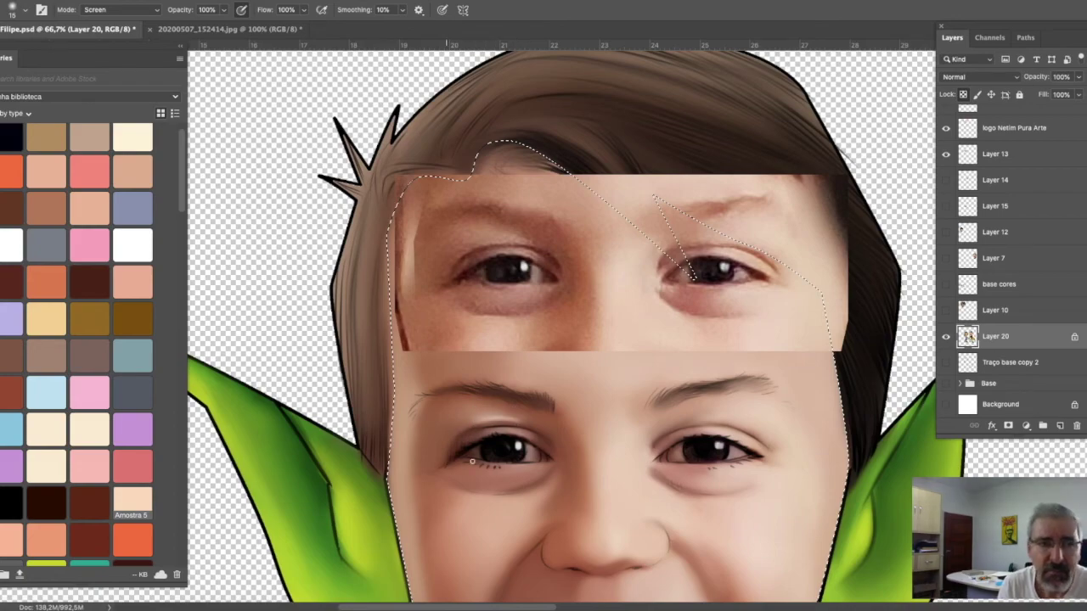
click(223, 9)
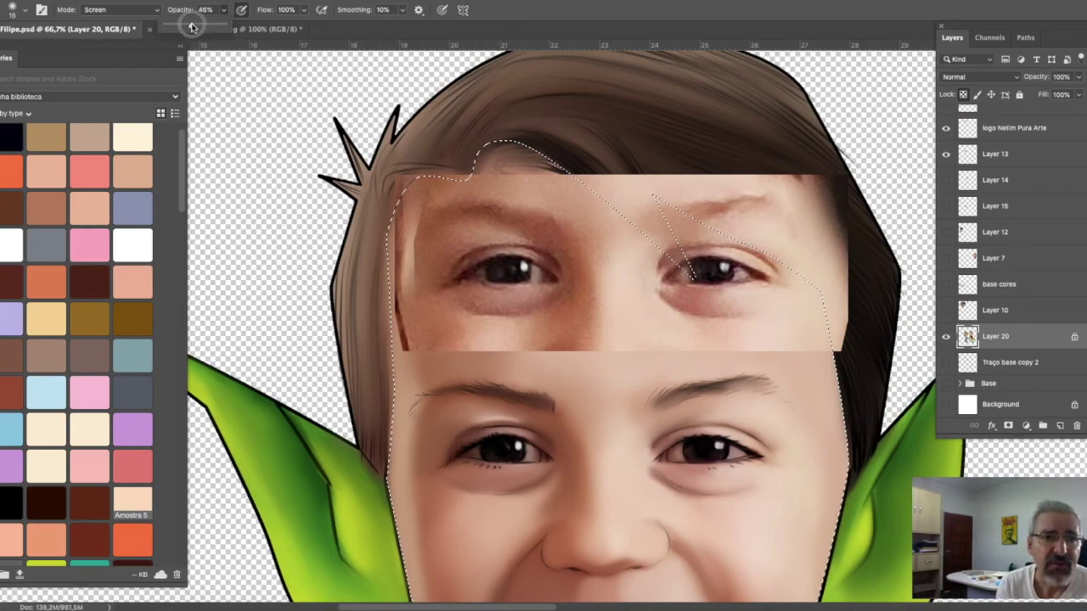
Step: Lower brush opacity to 36% and lighten the left upper eyelid and forehead below the photo seam
drag(213, 25, 186, 25)
key(bracketright)
key(bracketright)
key(bracketright)
key(bracketleft)
key(bracketleft)
key(bracketleft)
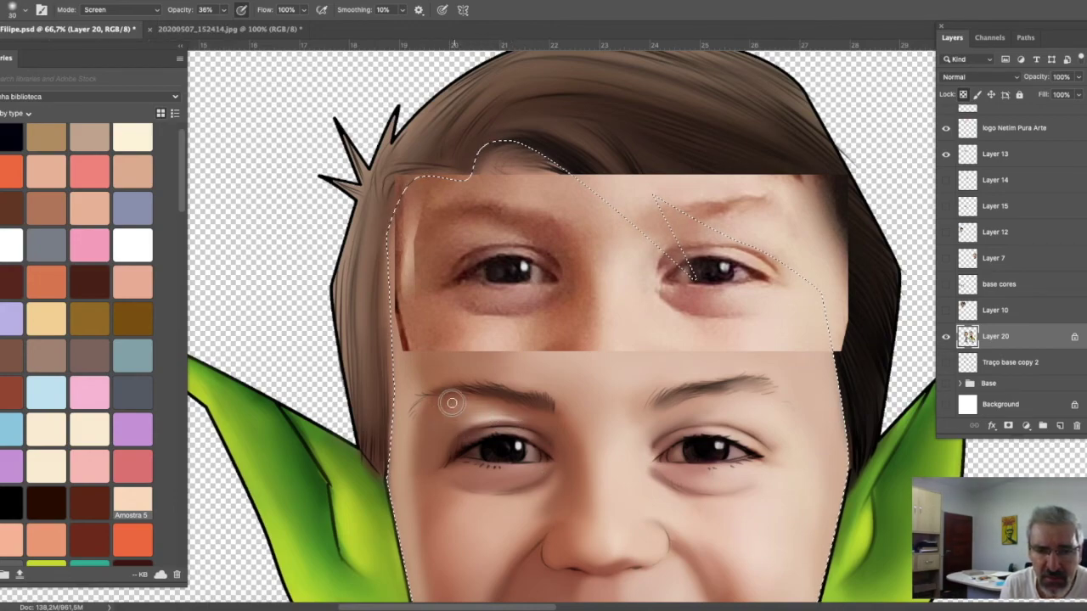
click(517, 422)
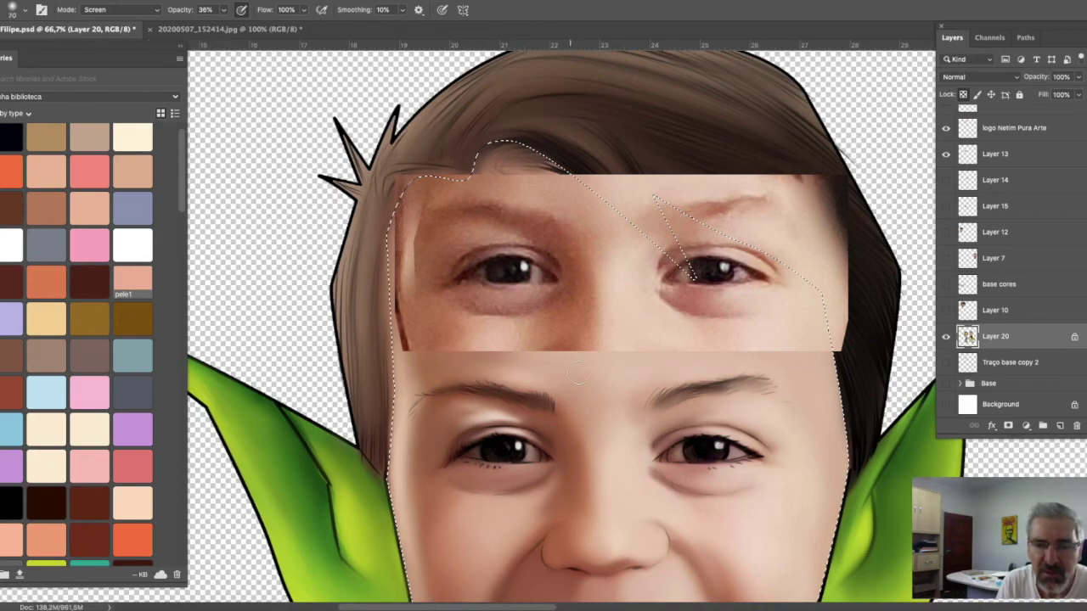
drag(561, 361, 592, 350)
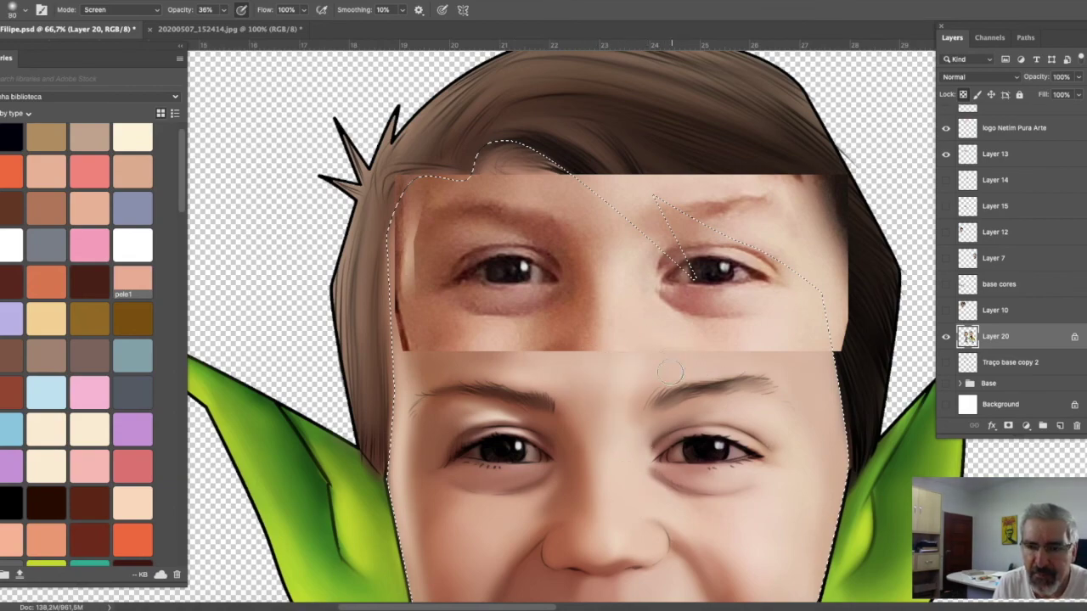
Step: Resize the brush between 20 and 80 to lighten under the right eye and upper cheek
key(bracketleft)
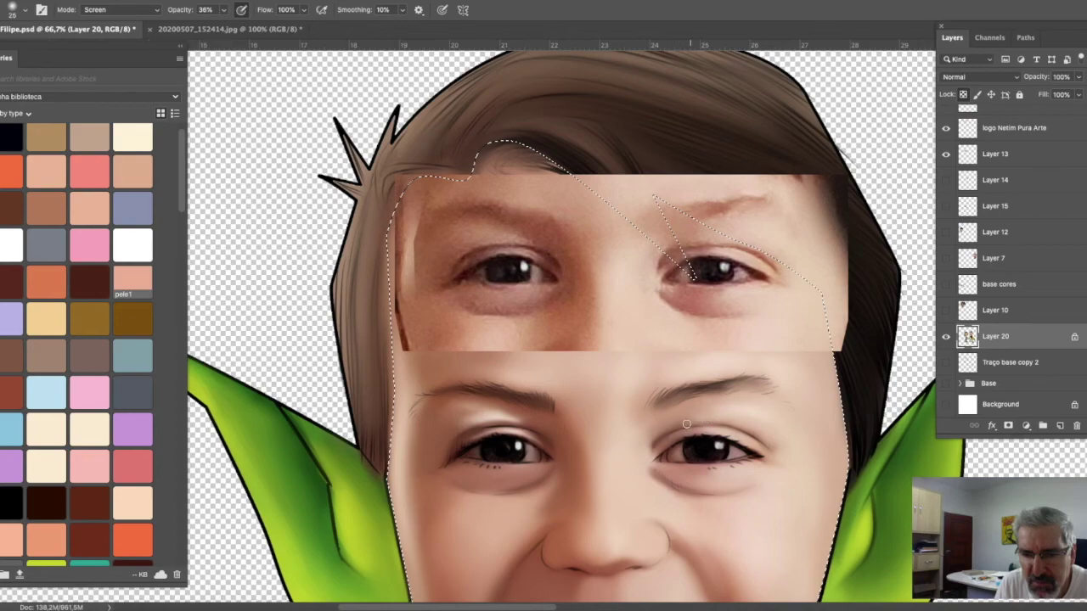
key(bracketright)
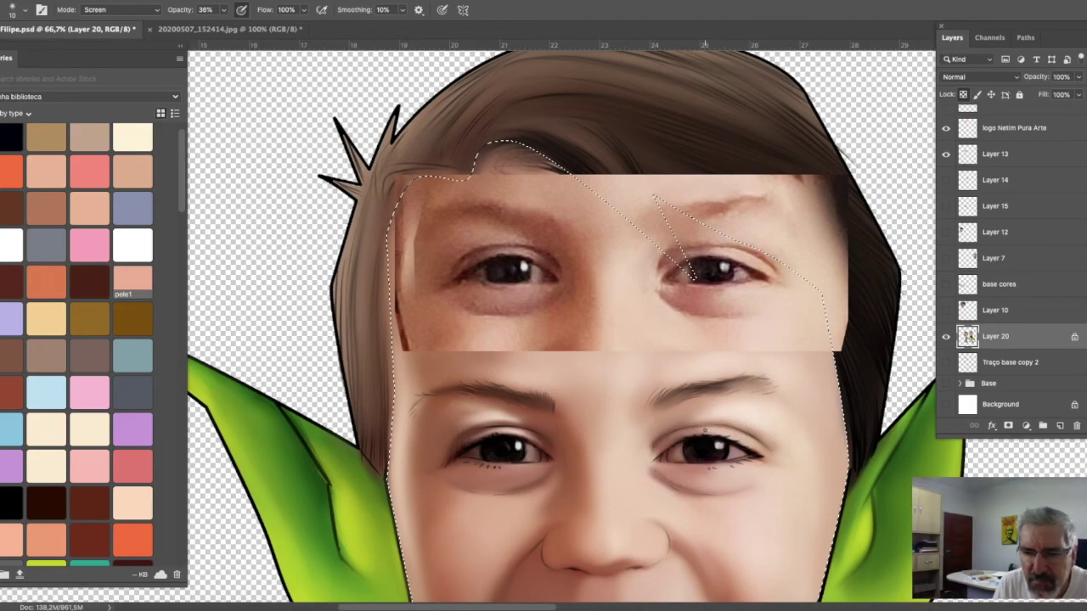
key(bracketright)
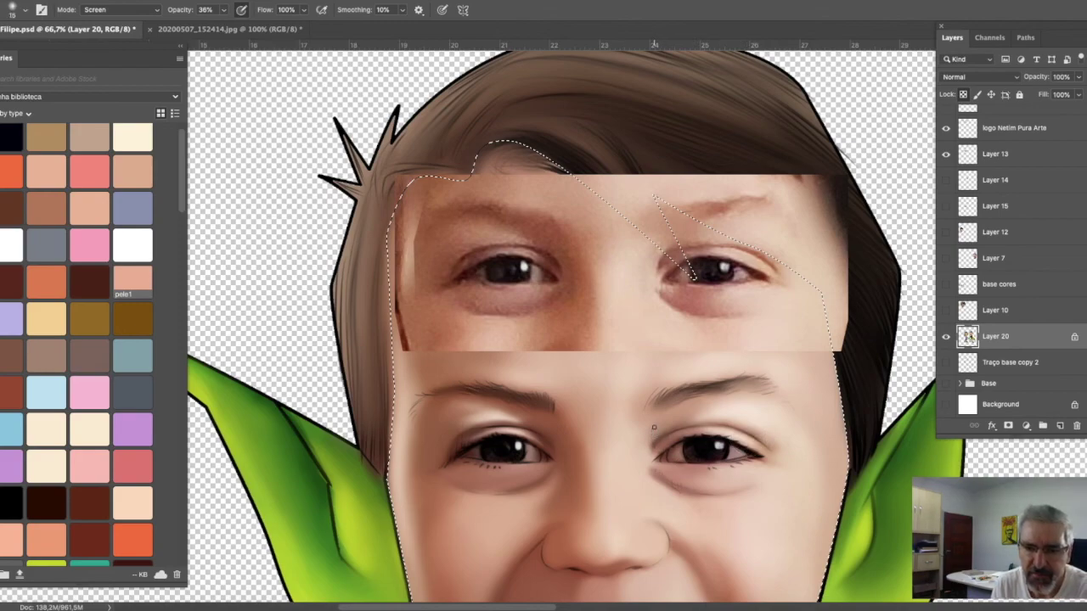
key(bracketleft)
key(bracketleft)
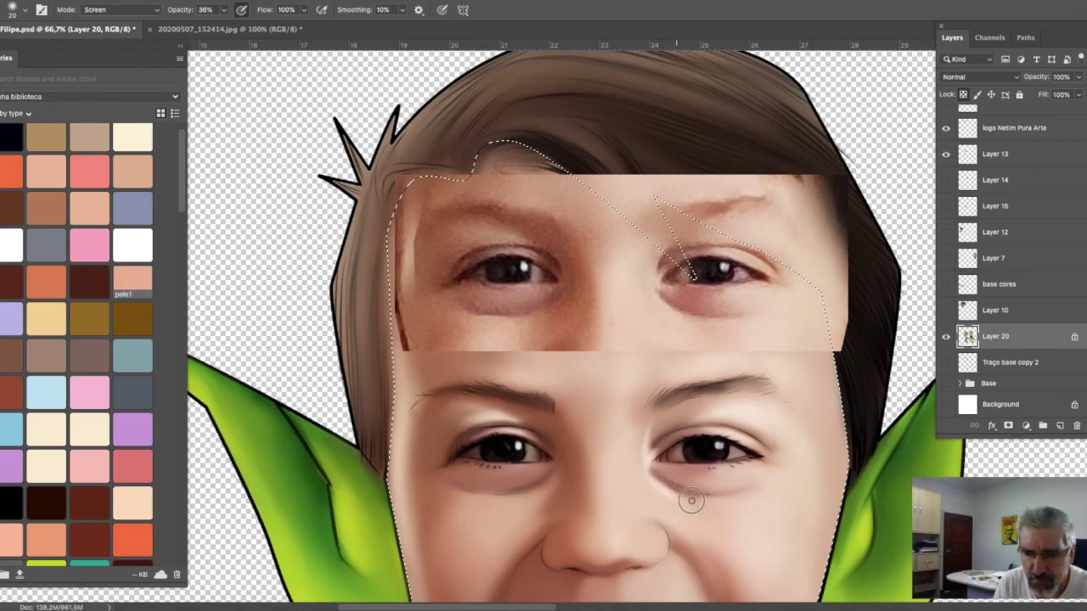
key(bracketright)
key(bracketright)
key(bracketright)
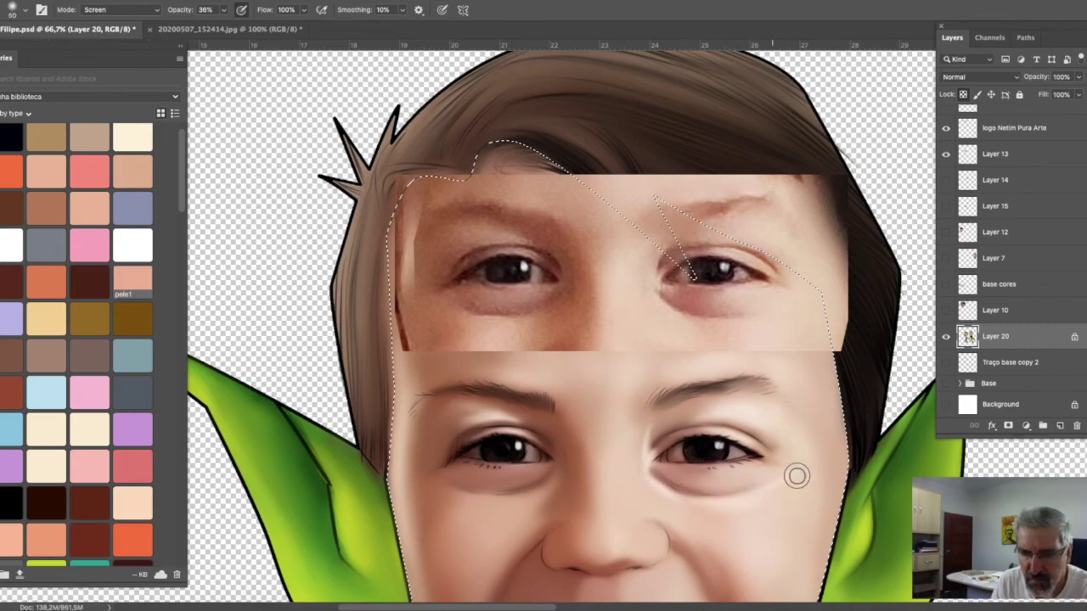
key(bracketright)
key(bracketright)
key(bracketright)
key(bracketleft)
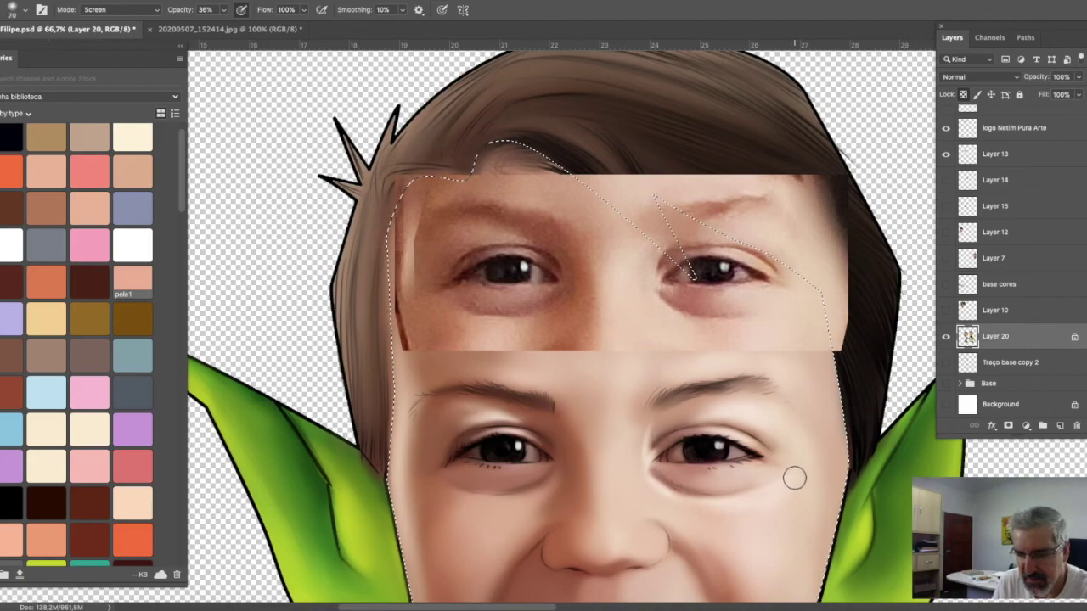
key(bracketright)
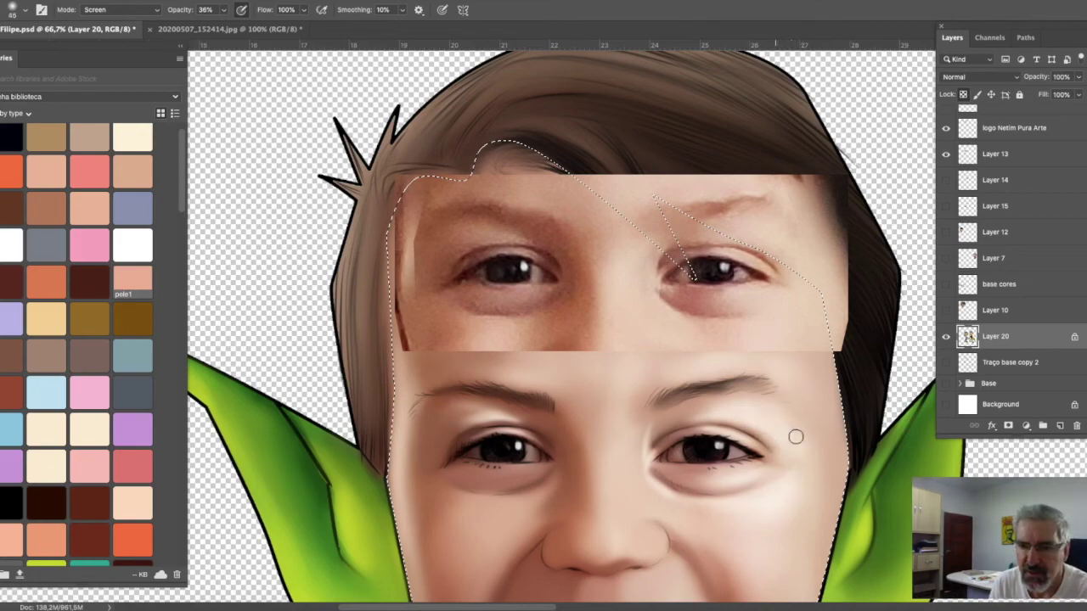
key(bracketright)
key(bracketright)
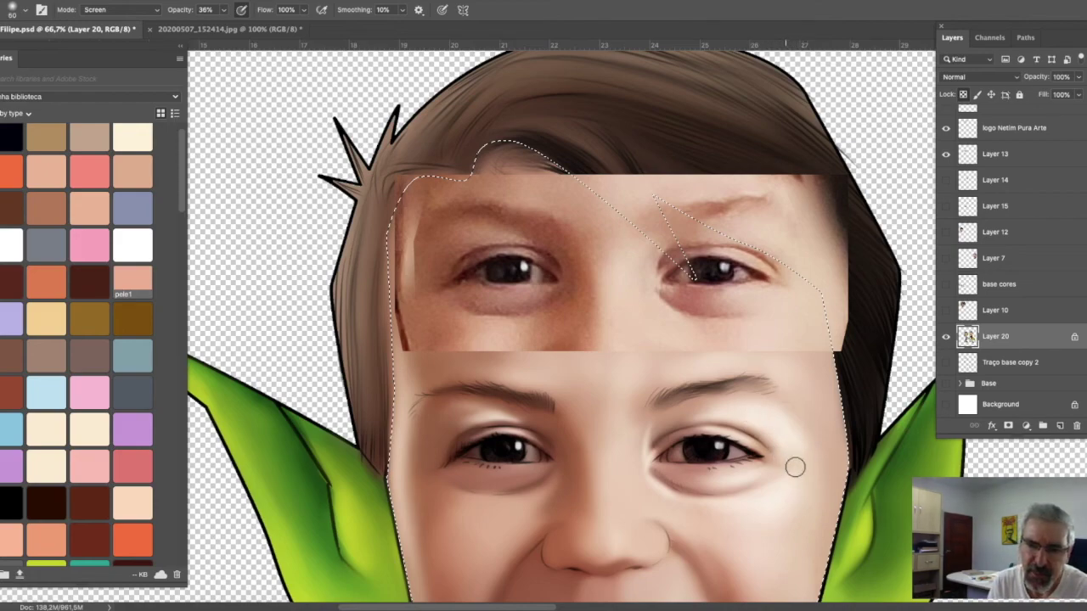
key(bracketleft)
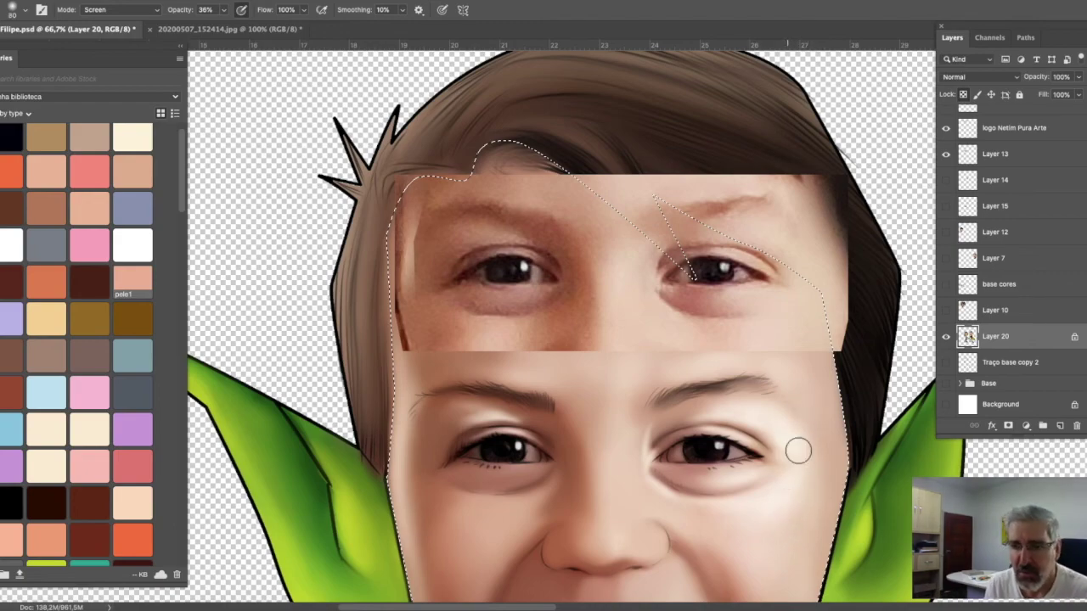
drag(756, 308, 611, 425)
Step: Hide the 'like' thumbs-up layer beside the portrait, then return the view to the face
mouse_move(759, 266)
mouse_down()
mouse_move(480, 453)
mouse_move(416, 605)
mouse_up()
scroll(1084, 119, up, 1)
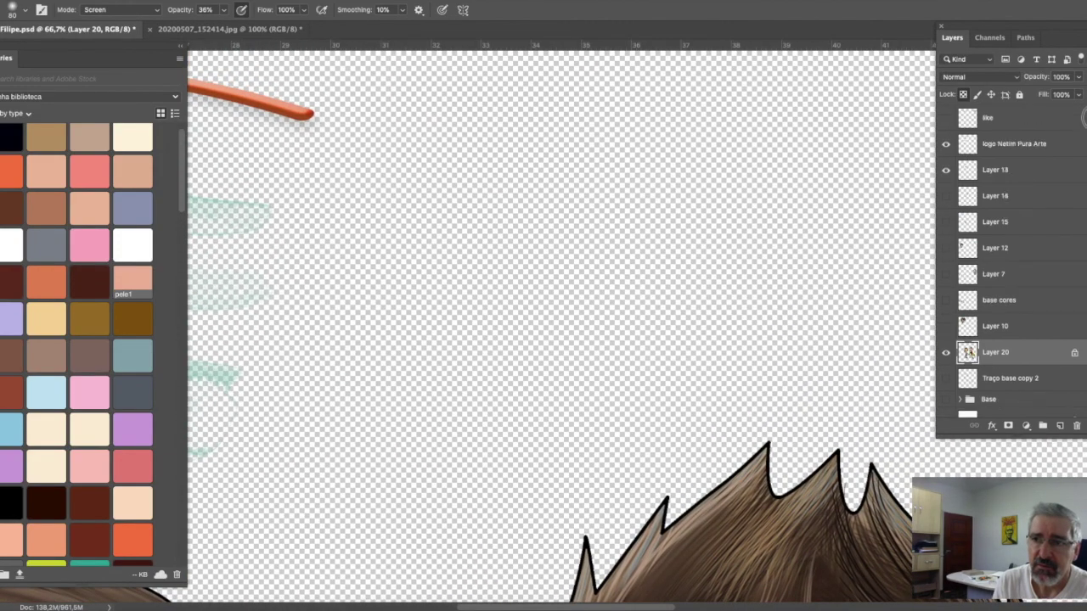
drag(837, 249, 377, 425)
mouse_move(934, 425)
mouse_down()
mouse_move(735, 320)
mouse_move(660, 303)
mouse_up()
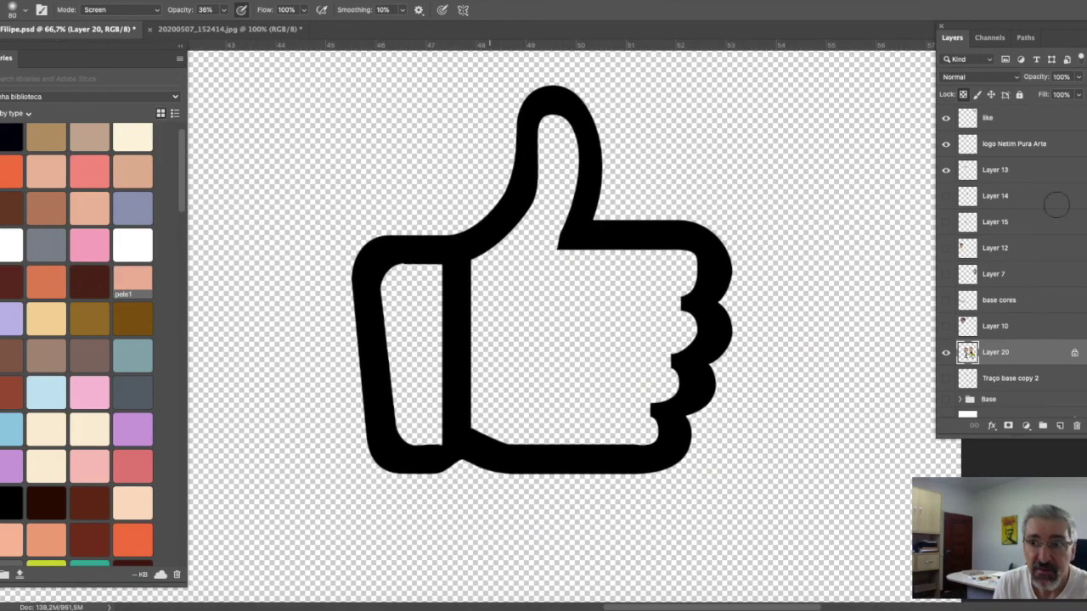
click(947, 119)
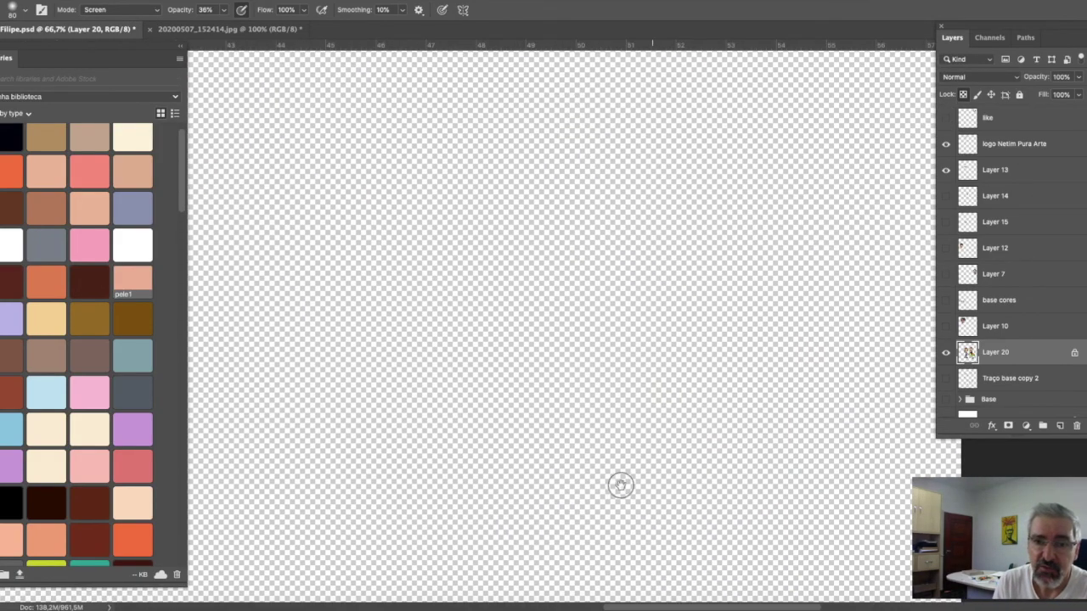
mouse_move(621, 485)
mouse_down()
mouse_move(577, 432)
mouse_move(726, 204)
mouse_move(461, 437)
mouse_move(553, 376)
mouse_move(650, 466)
mouse_move(689, 446)
mouse_move(733, 389)
mouse_move(757, 417)
mouse_move(778, 378)
mouse_up()
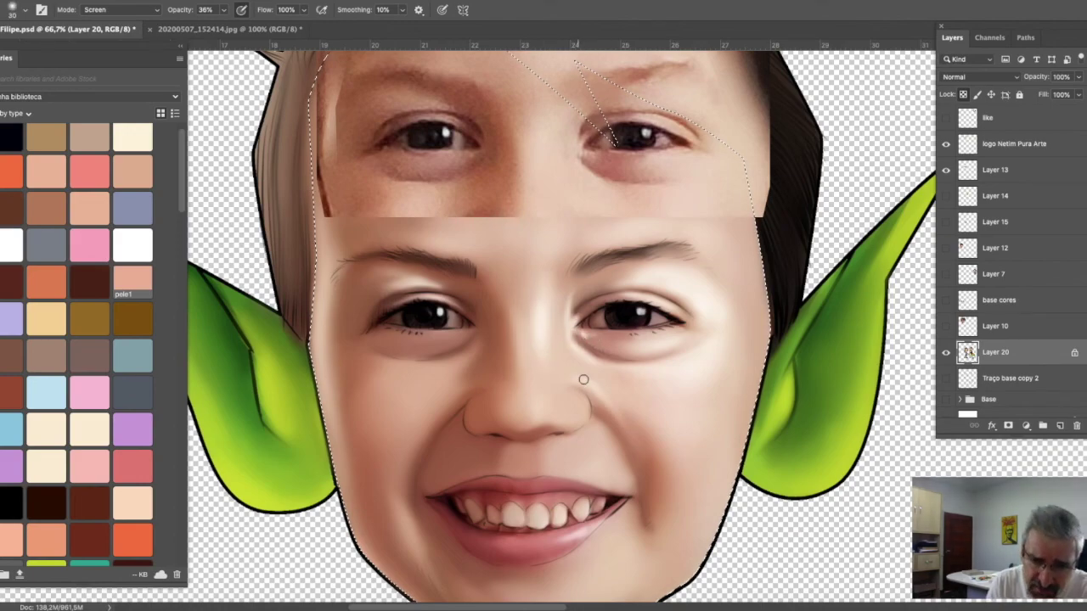
drag(641, 244, 531, 337)
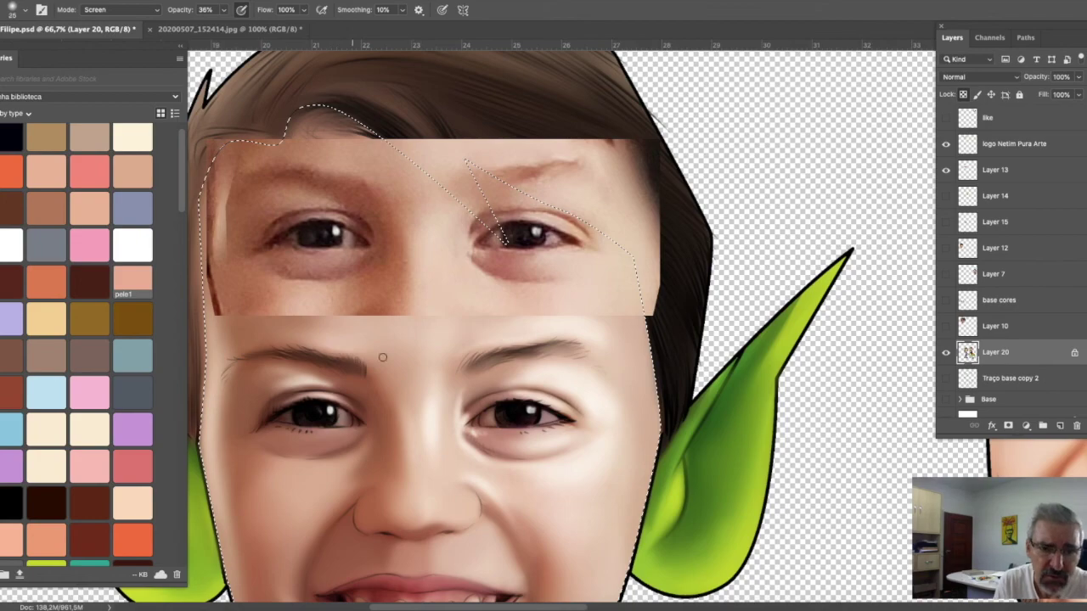
Step: Brighten both upper eyelids with a size-25 Screen brush
drag(266, 390, 243, 396)
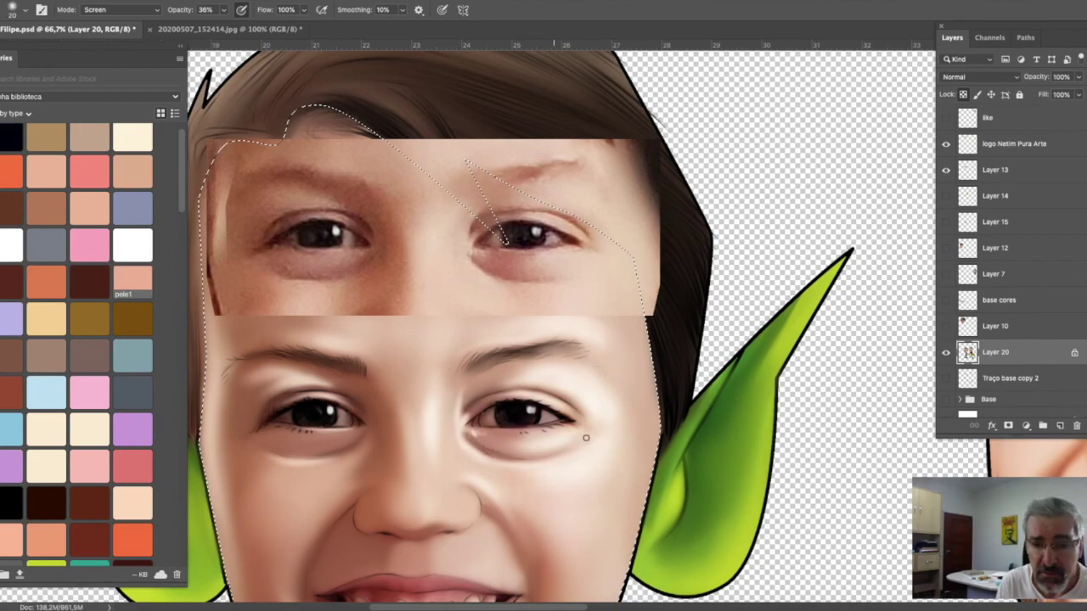
drag(602, 578, 644, 476)
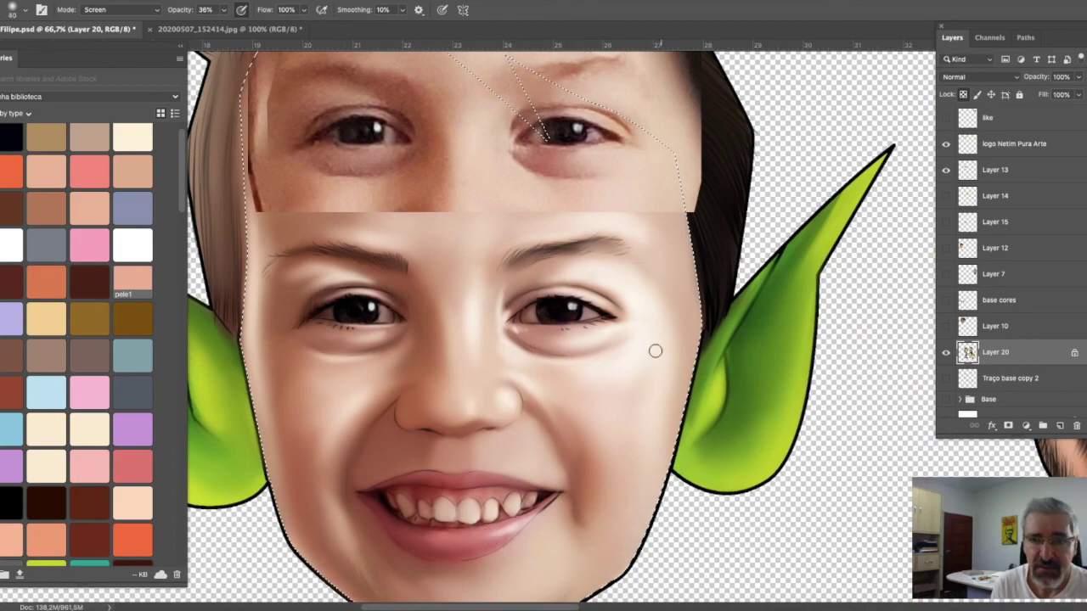
key(bracketleft)
key(bracketleft)
key(bracketleft)
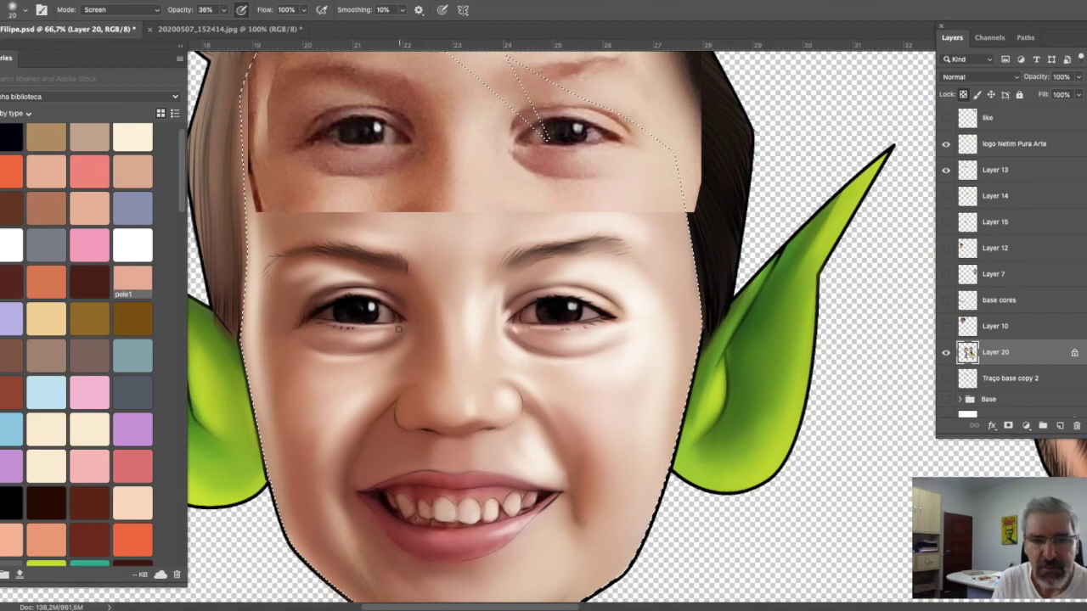
drag(562, 276, 588, 281)
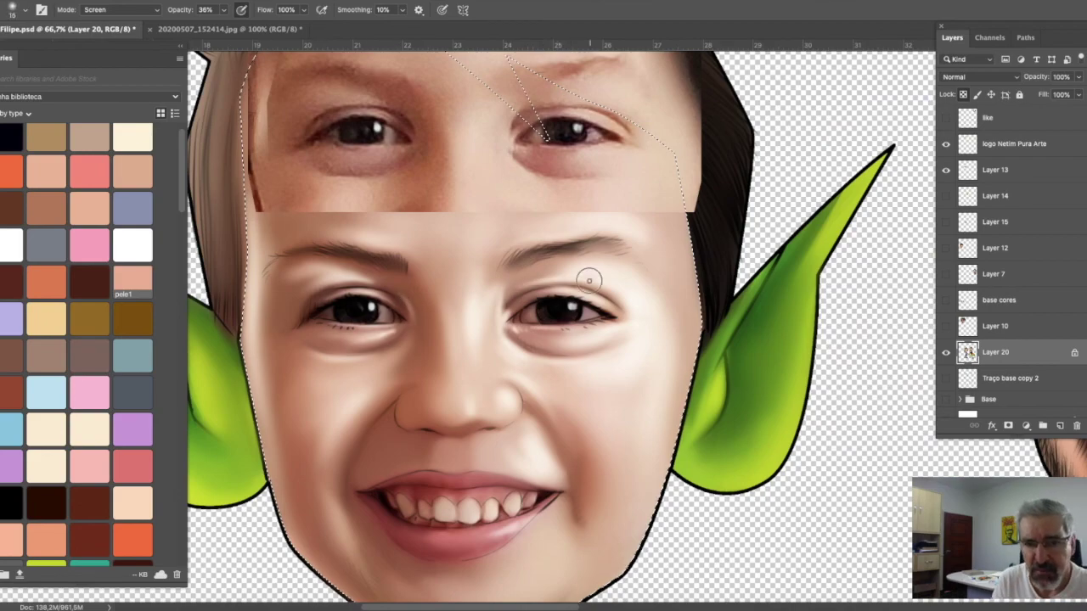
drag(589, 231, 640, 299)
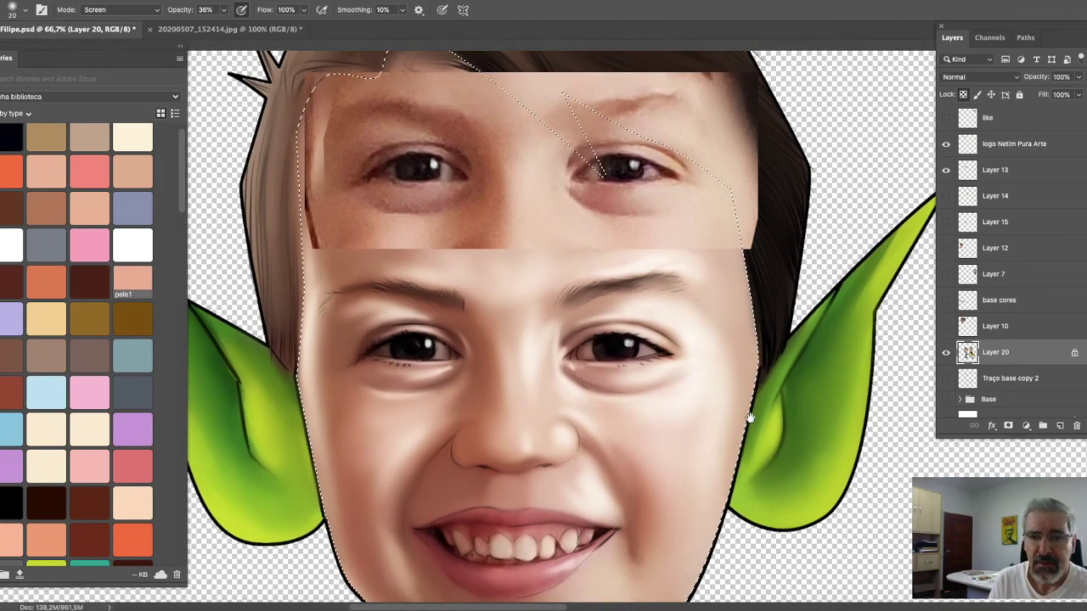
drag(544, 397, 549, 362)
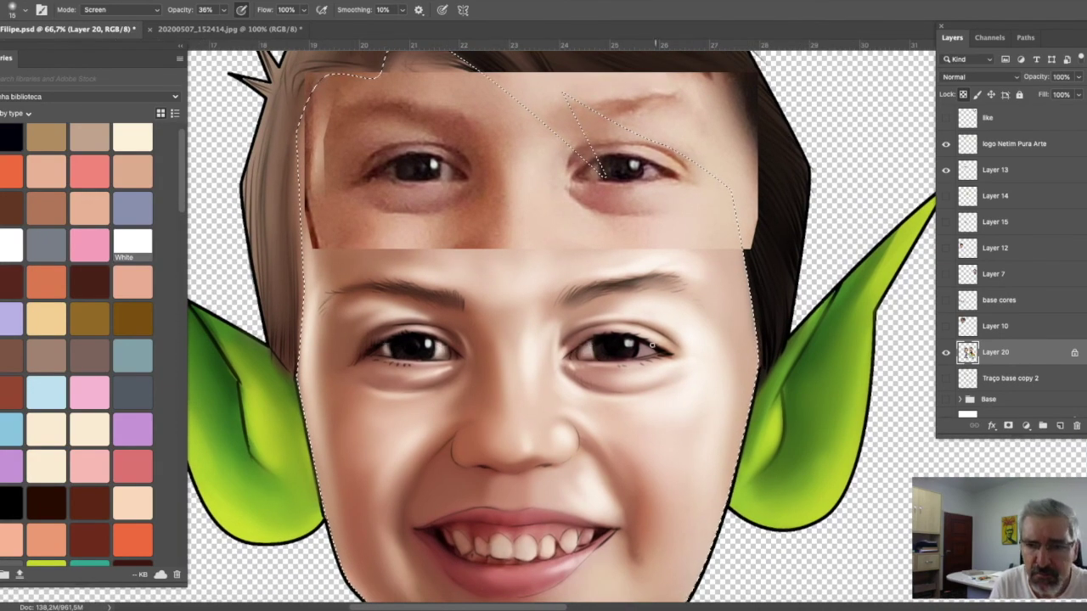
Step: Switch the brush blend mode to Overlay at size 50
key(shift+alt+o)
key(bracketright)
key(bracketright)
key(bracketright)
key(bracketleft)
key(bracketleft)
key(bracketleft)
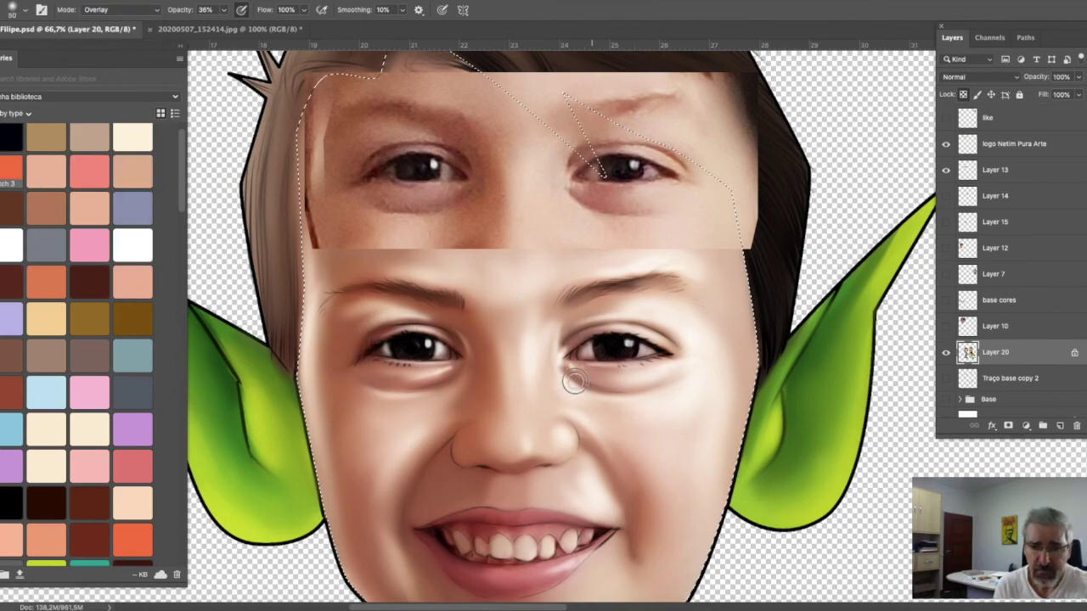
key(shift+b)
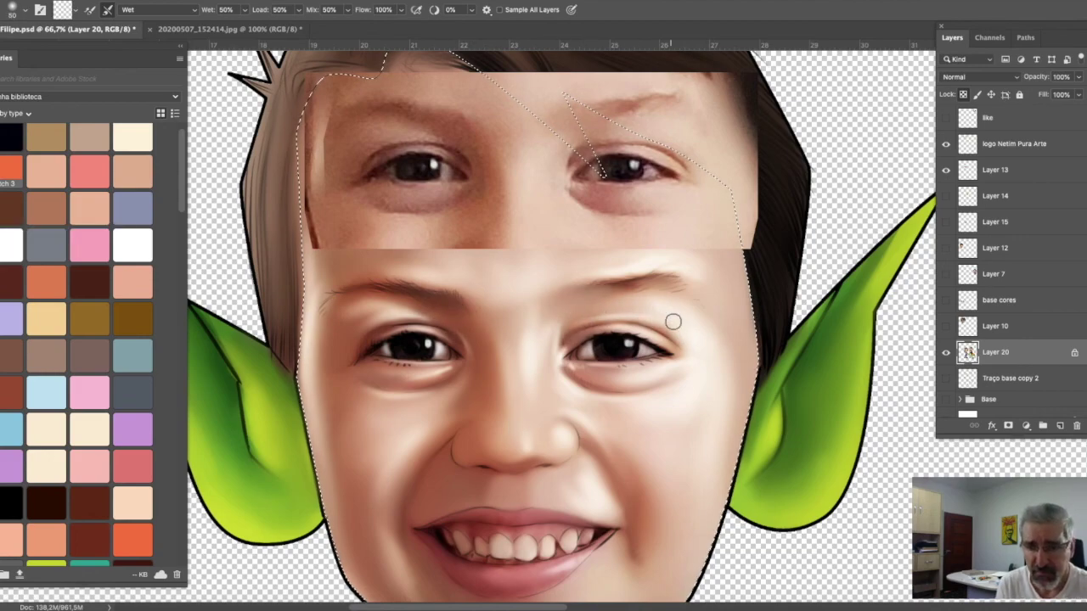
Step: Blend the skin over forehead and cheeks with the Mixer Brush at sizes 70 to 125
scroll(688, 378, down, 3)
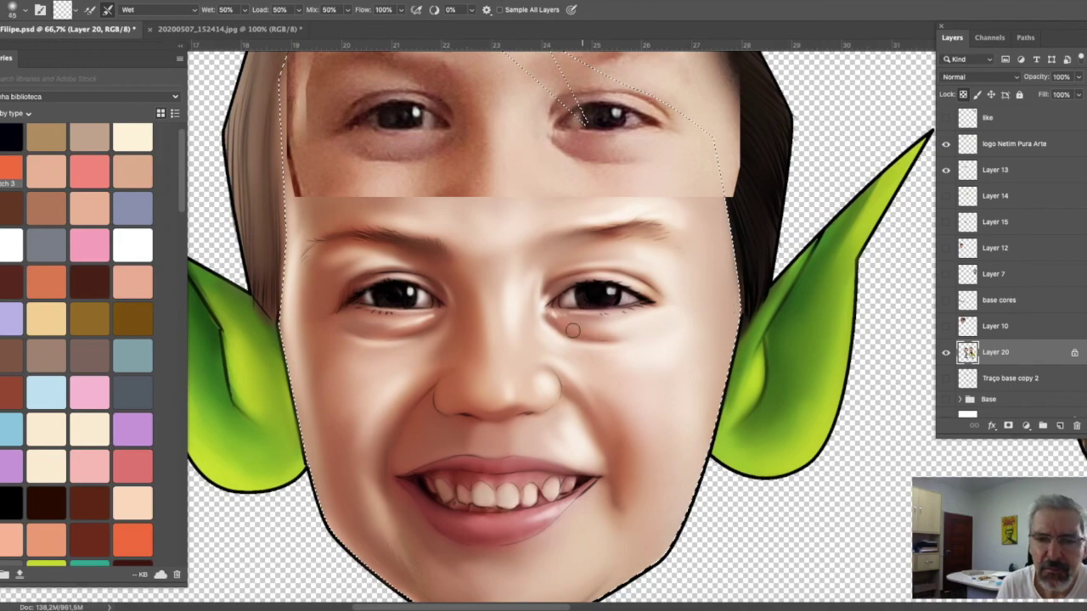
scroll(699, 270, up, 5)
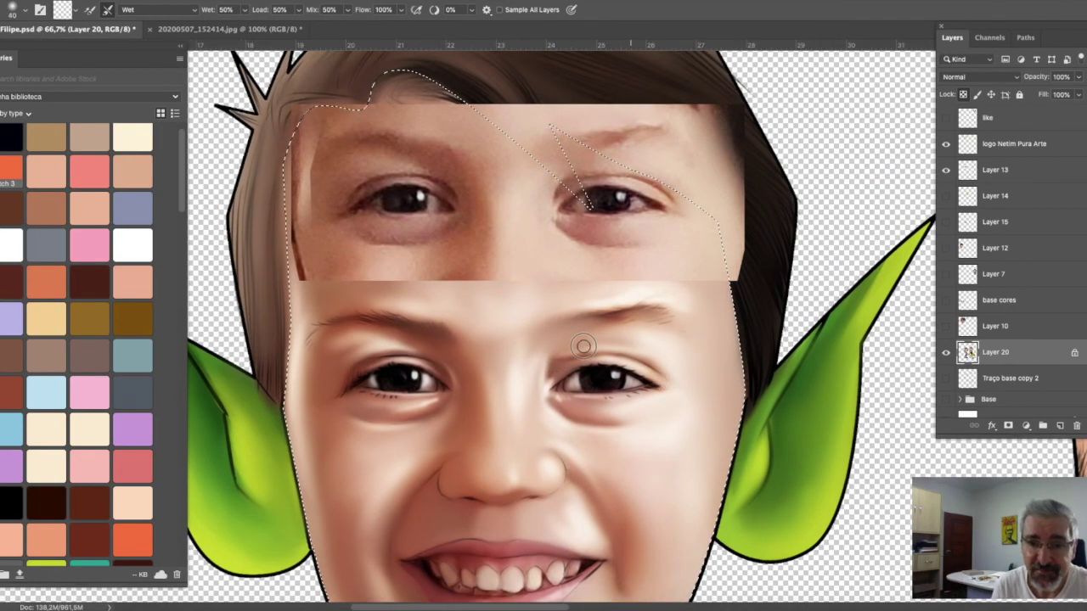
key(bracketright)
key(bracketright)
key(bracketright)
key(bracketleft)
key(bracketleft)
key(bracketleft)
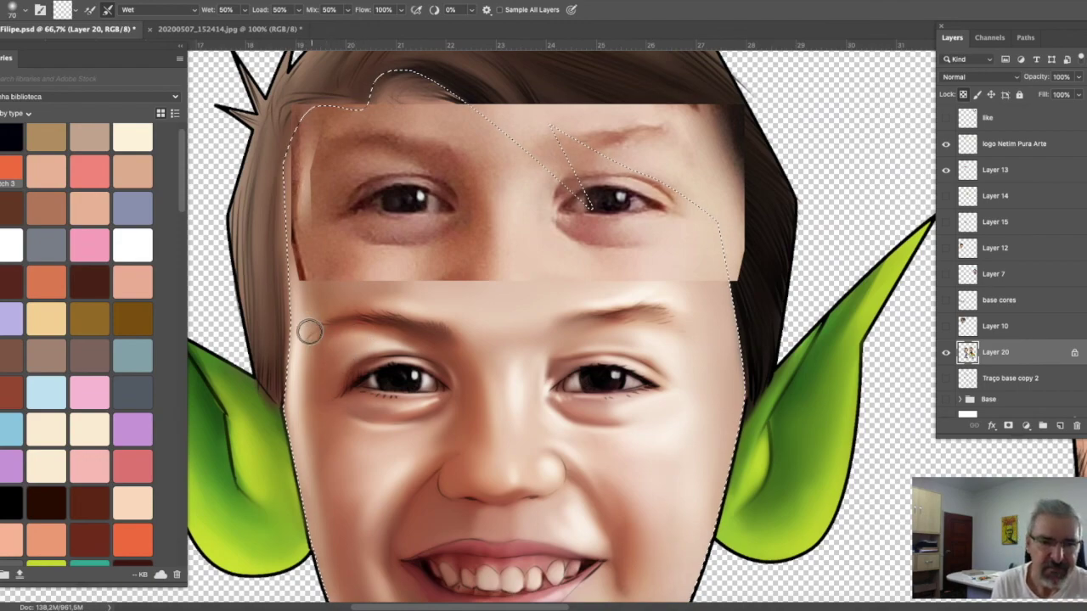
key(bracketright)
key(bracketright)
key(bracketright)
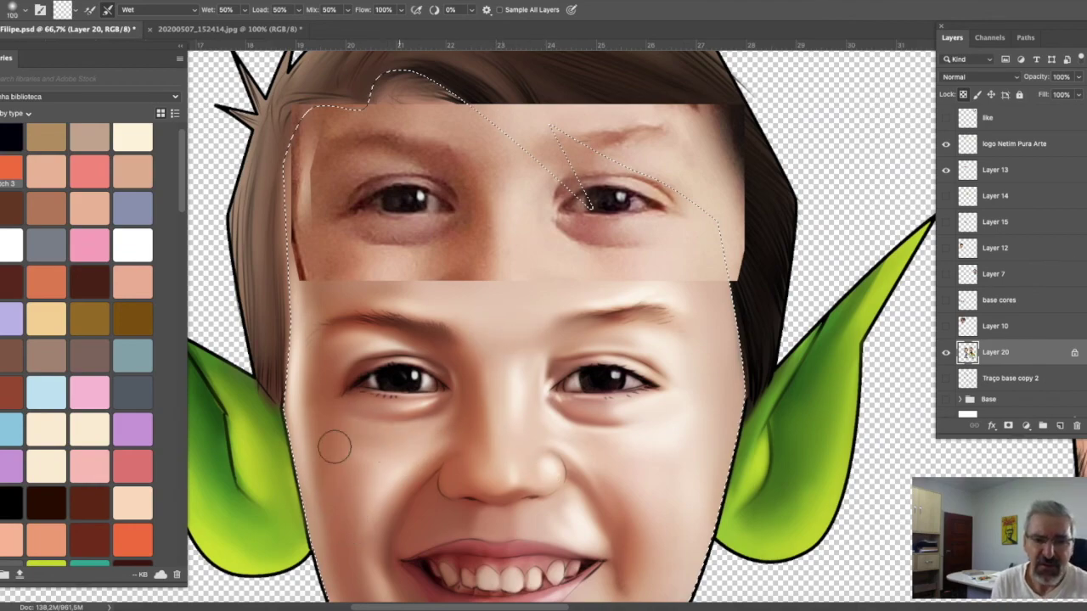
key(bracketright)
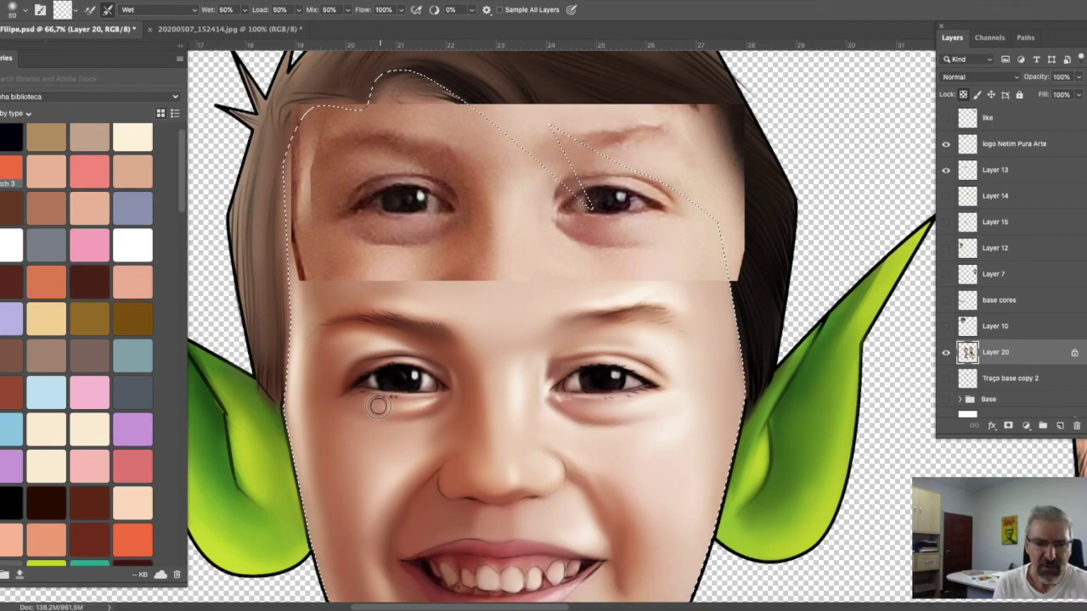
key(bracketleft)
key(bracketleft)
key(bracketleft)
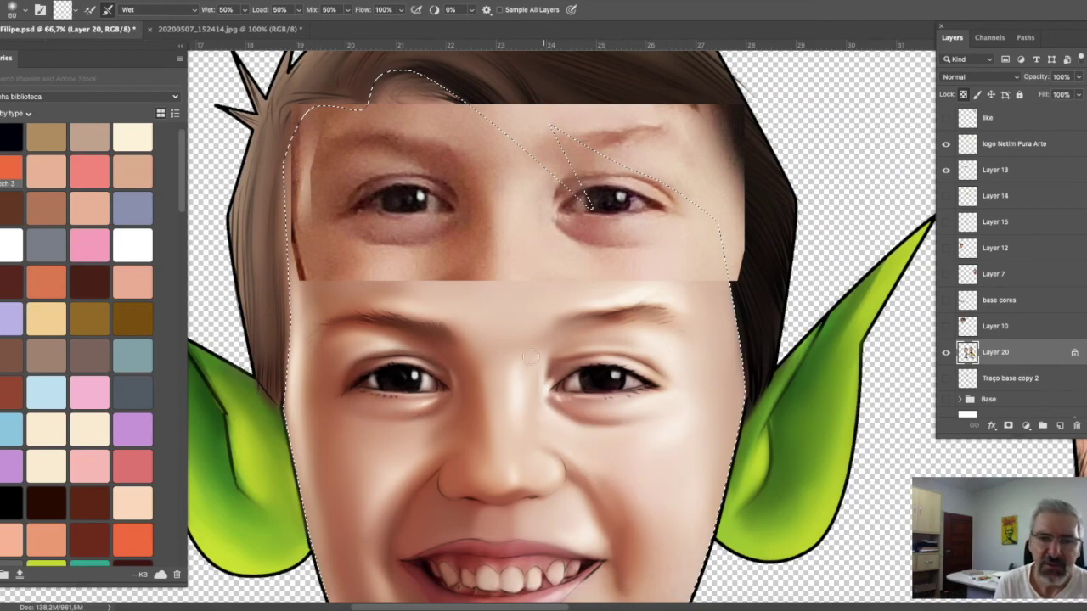
Step: Blend finer skin detail around the eyes and chin, then zoom to 100% on the eyes
scroll(568, 396, down, 3)
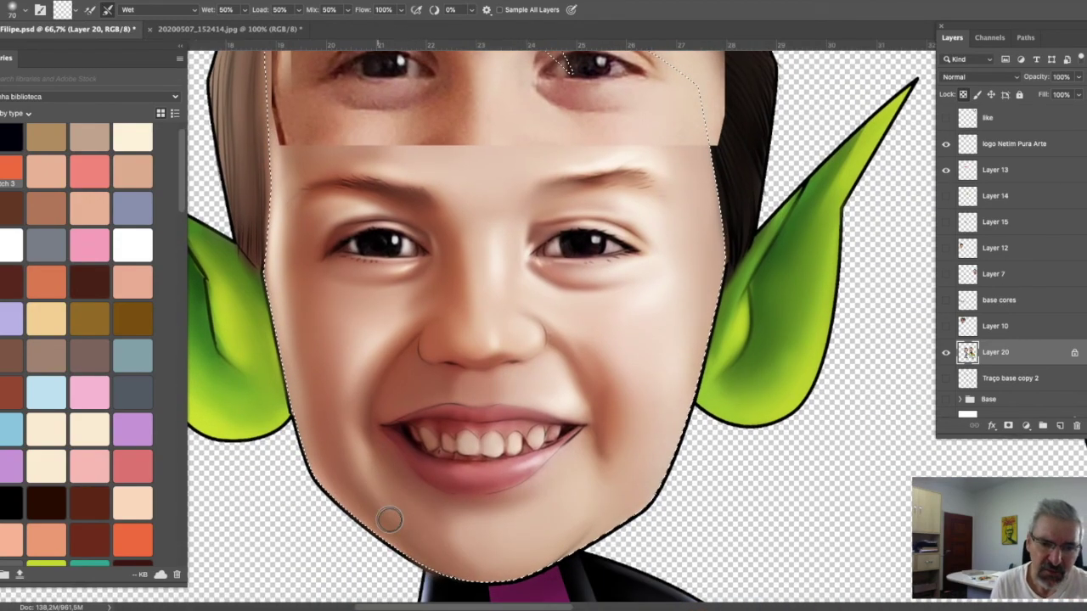
key(bracketright)
key(bracketright)
key(bracketright)
key(bracketleft)
key(bracketleft)
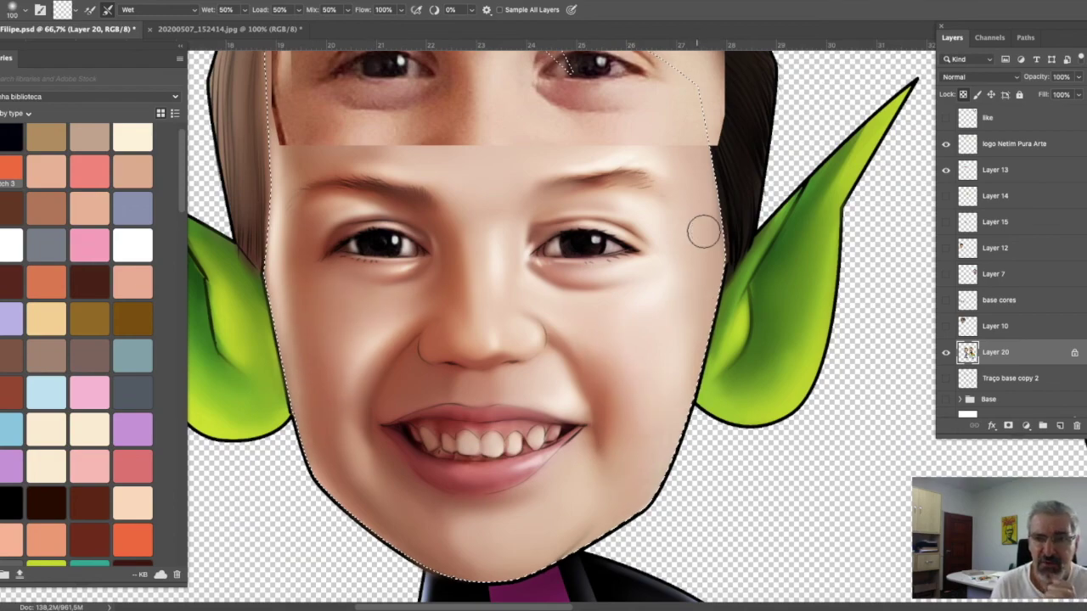
scroll(650, 179, up, 3)
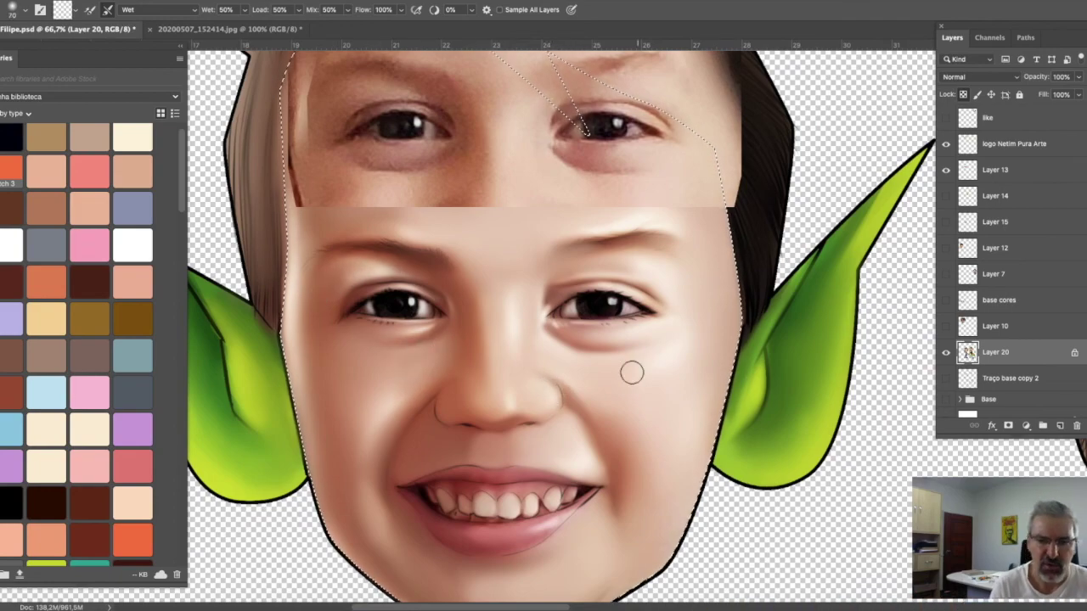
scroll(648, 204, down, 5)
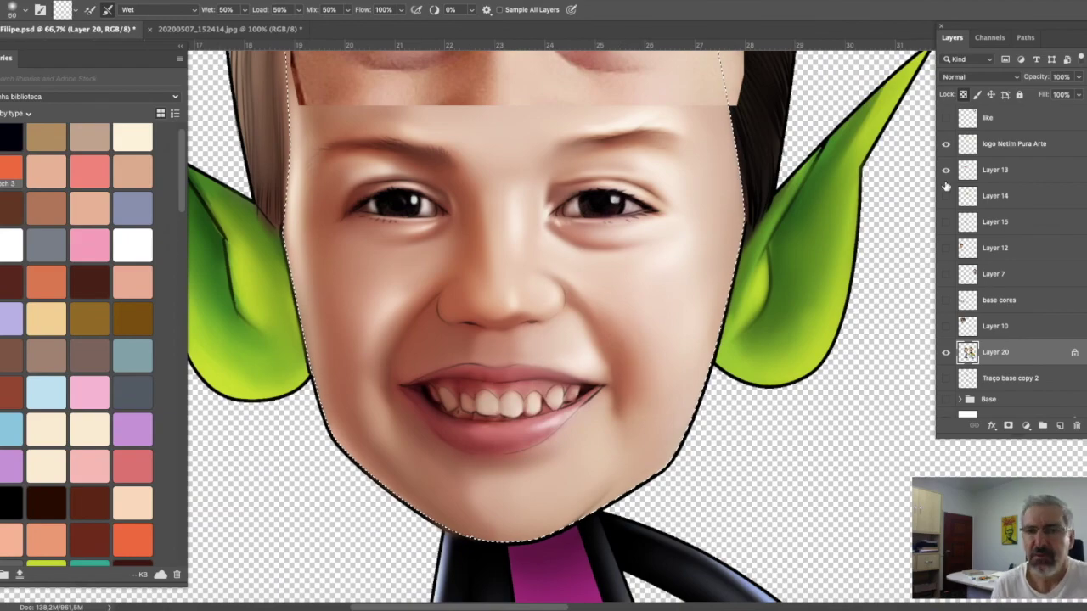
key(z)
key(ctrl+1)
Step: Tint both irises golden brown with a brown swatch in Screen mode
key(b)
click(119, 9)
click(115, 93)
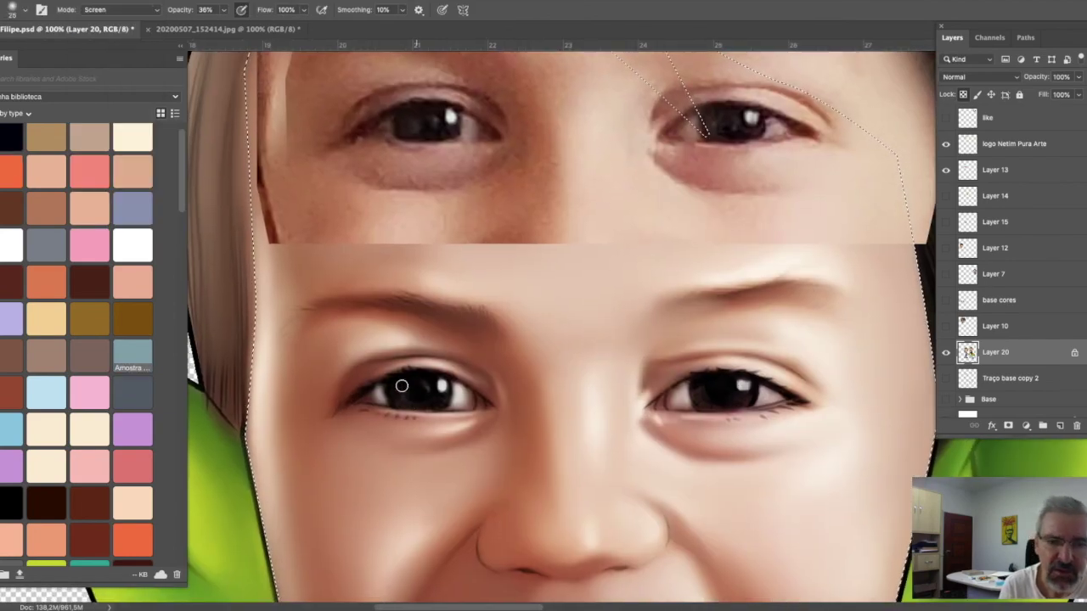
click(132, 320)
drag(431, 398, 443, 406)
drag(729, 396, 742, 402)
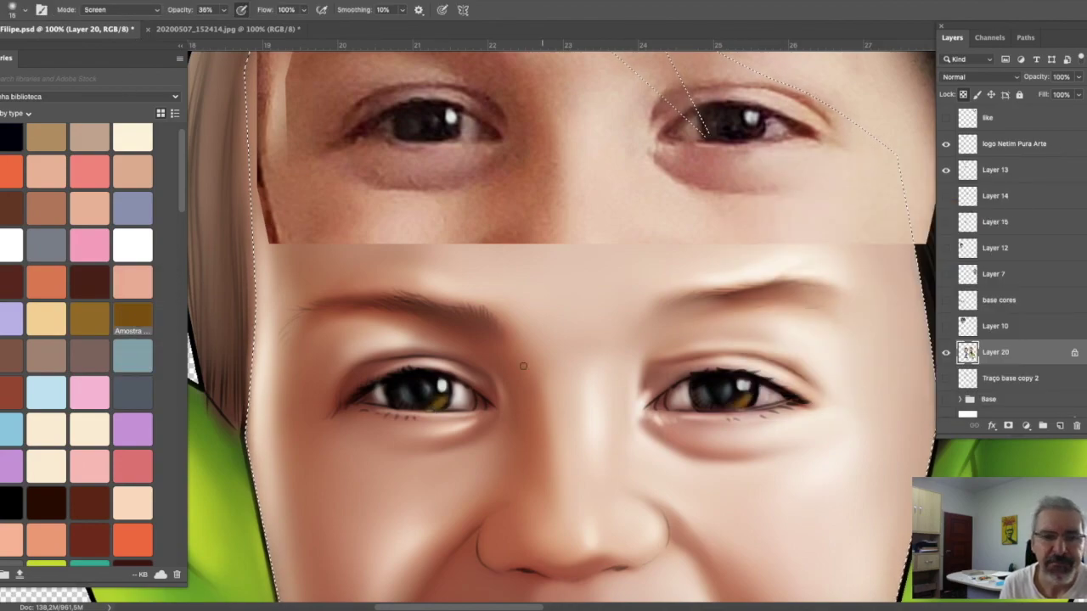
Step: Set the brush to Overlay mode and switch to the Mixer Brush
click(119, 10)
click(149, 94)
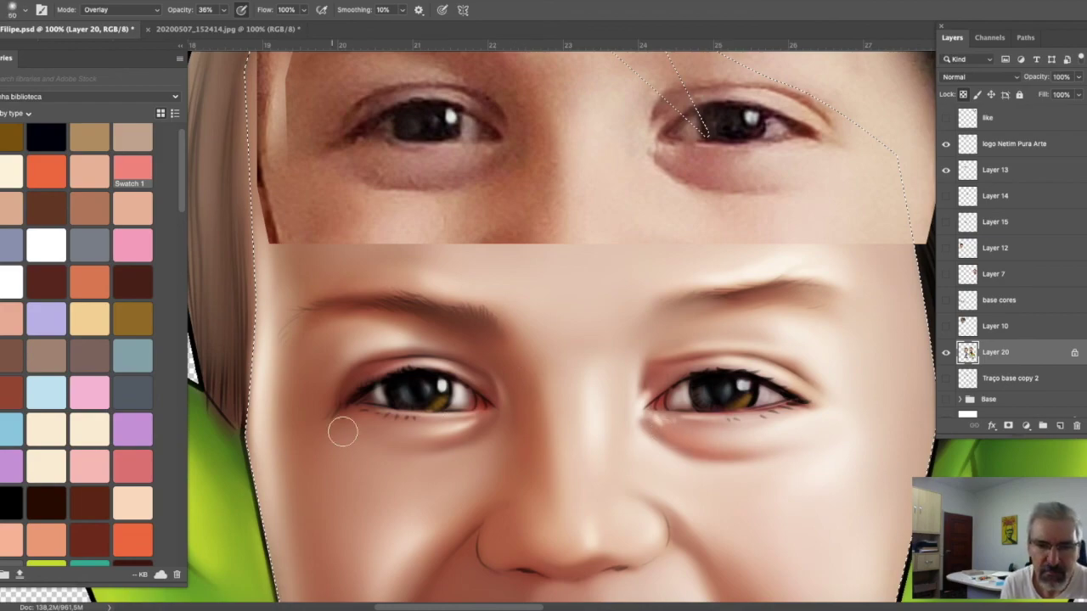
click(119, 10)
key(Escape)
key(shift+b)
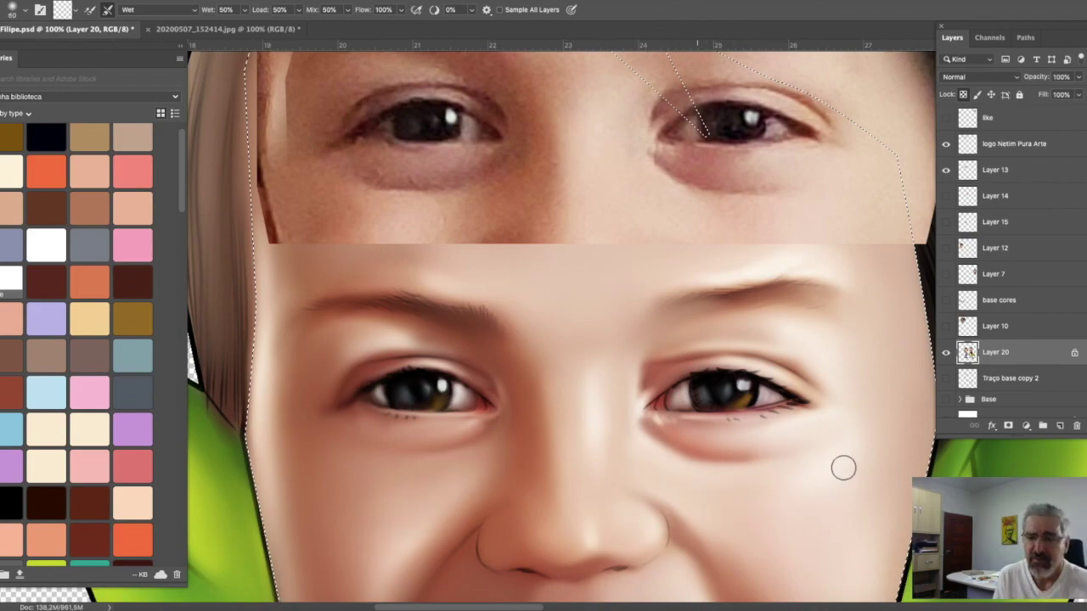
Step: Blend the skin around and between the eyes with a larger brush
scroll(786, 450, up, 2)
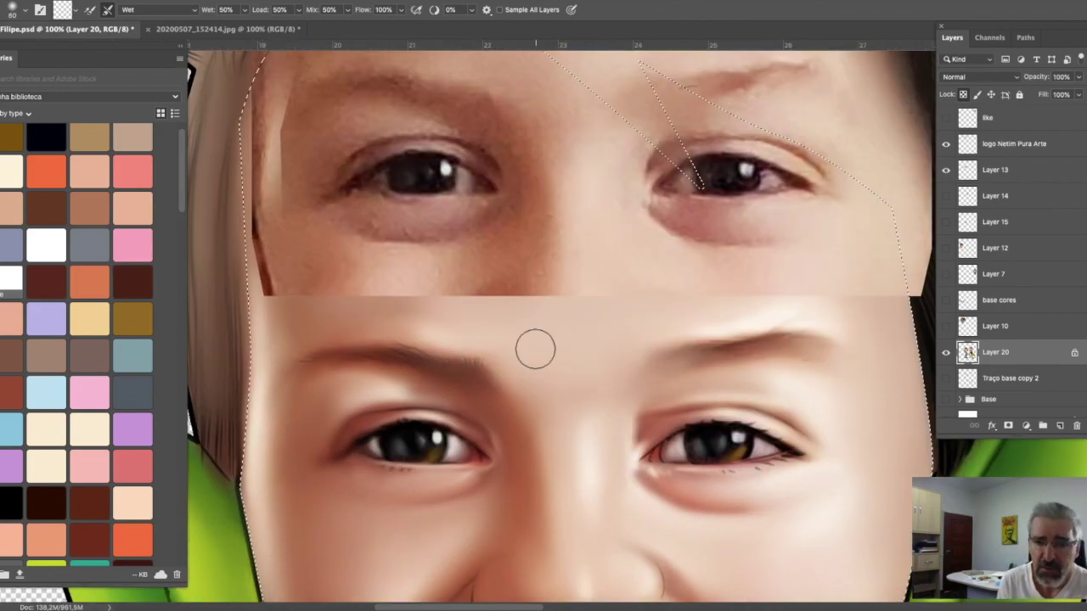
scroll(772, 381, down, 3)
scroll(645, 391, up, 1)
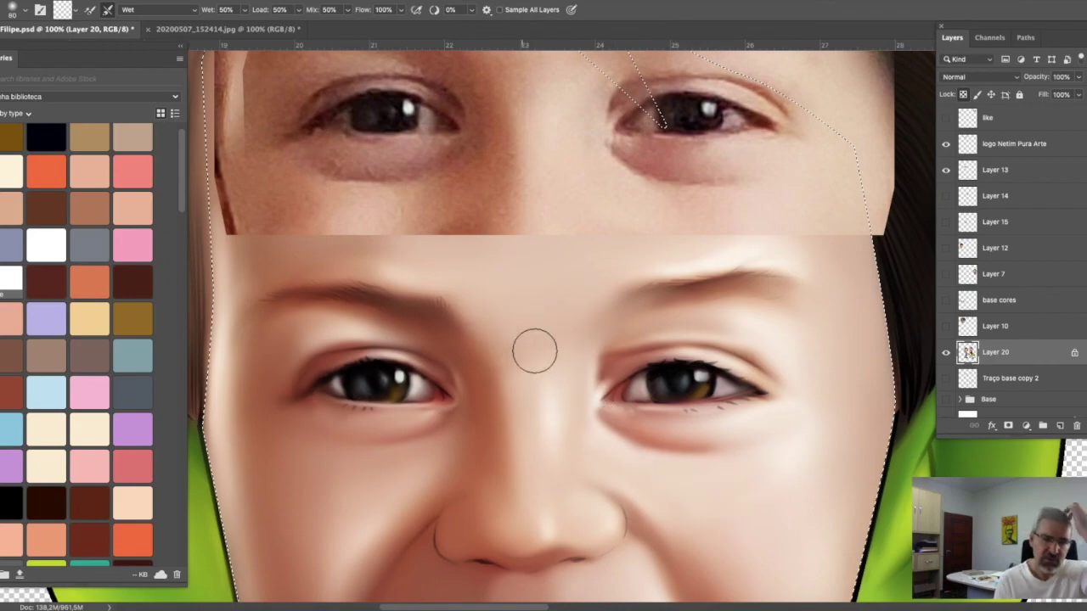
key(shift+b)
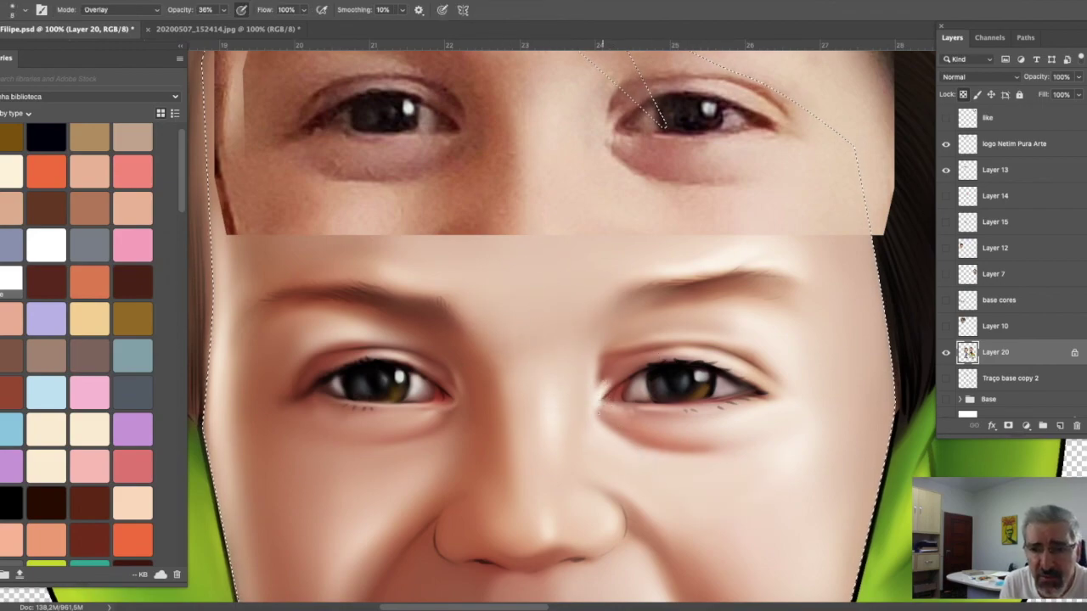
key(bracketright)
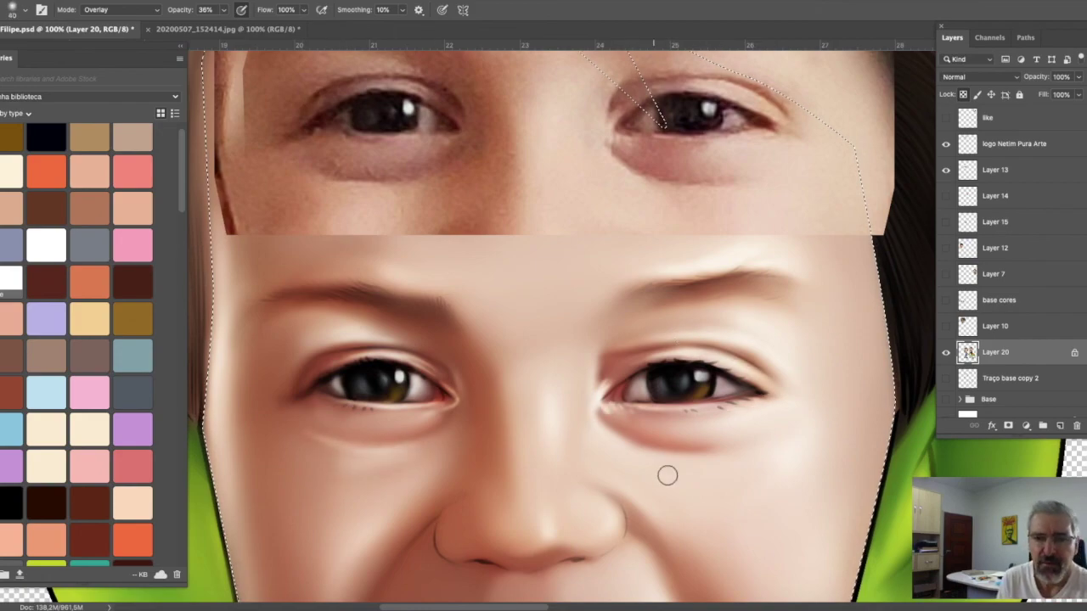
Step: Set a white Normal-mode brush, size 8, 100% opacity, and dot highlights on the eye corners
click(46, 393)
key(shift+alt+n)
key(bracketleft)
key(bracketleft)
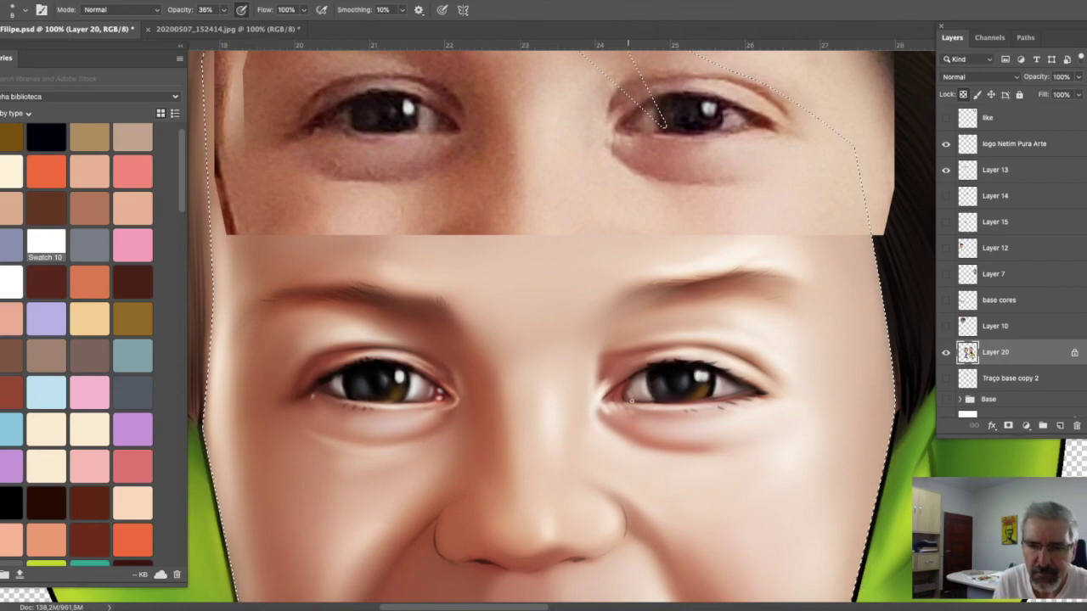
key(0)
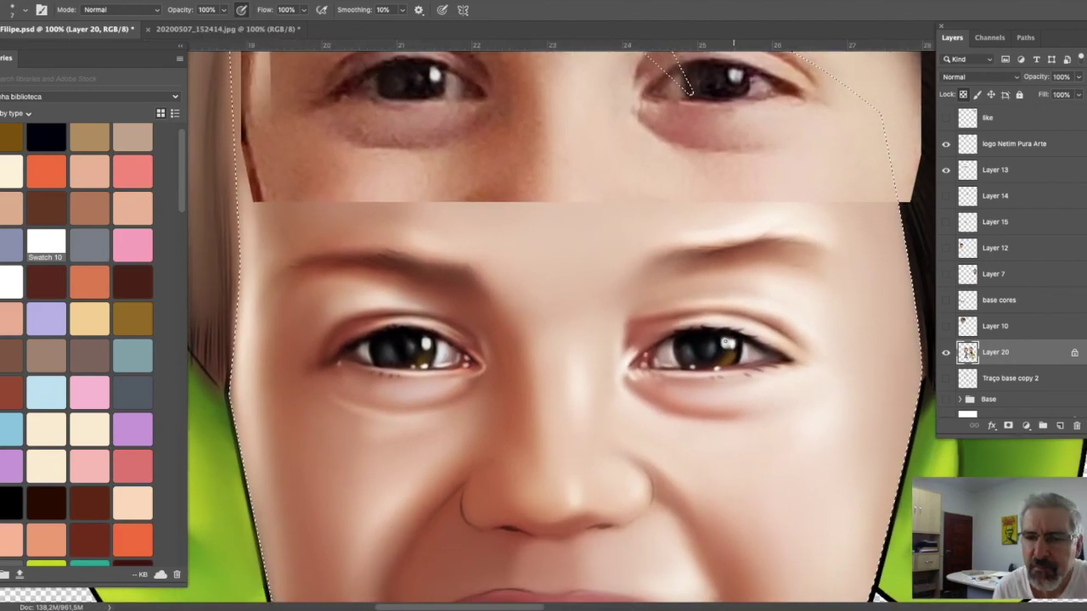
Step: Detail lower-lash dots and reddish tear ducts on both eyes with a 100% Multiply brush
drag(762, 518, 796, 479)
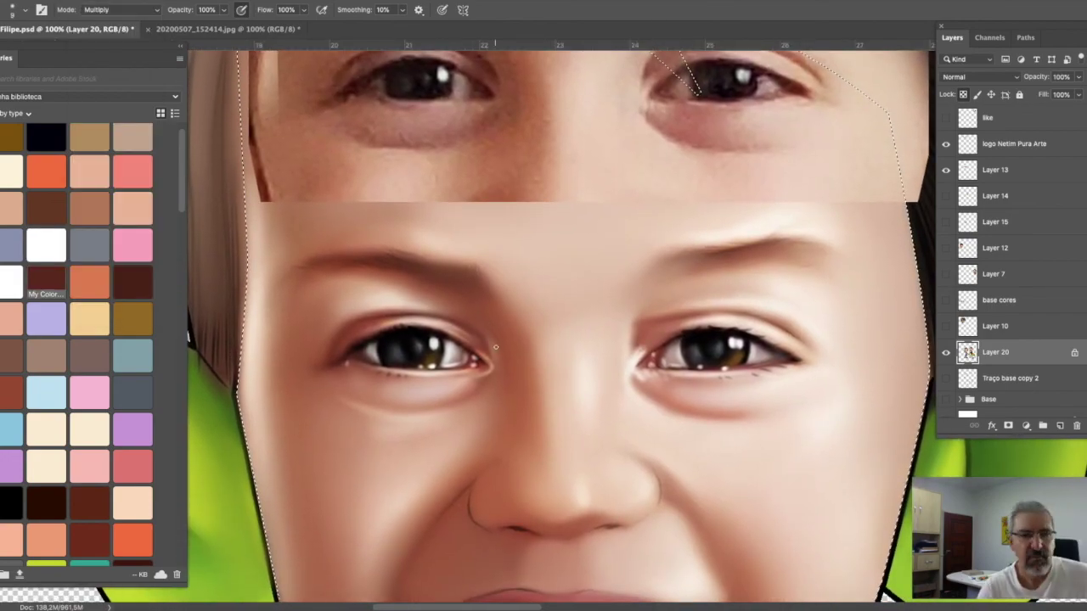
drag(524, 289, 559, 352)
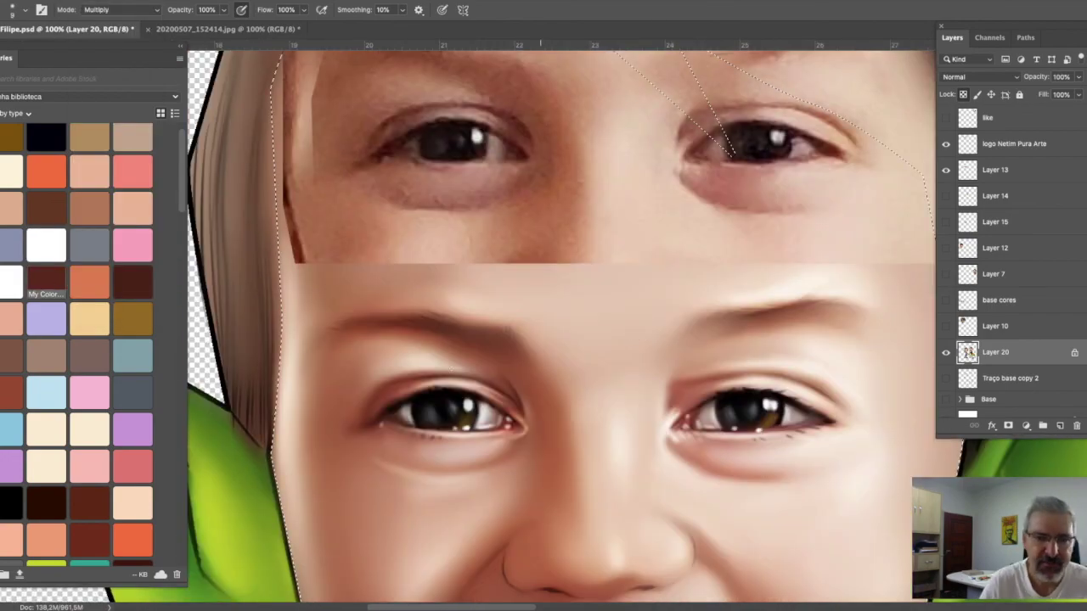
drag(440, 376, 389, 320)
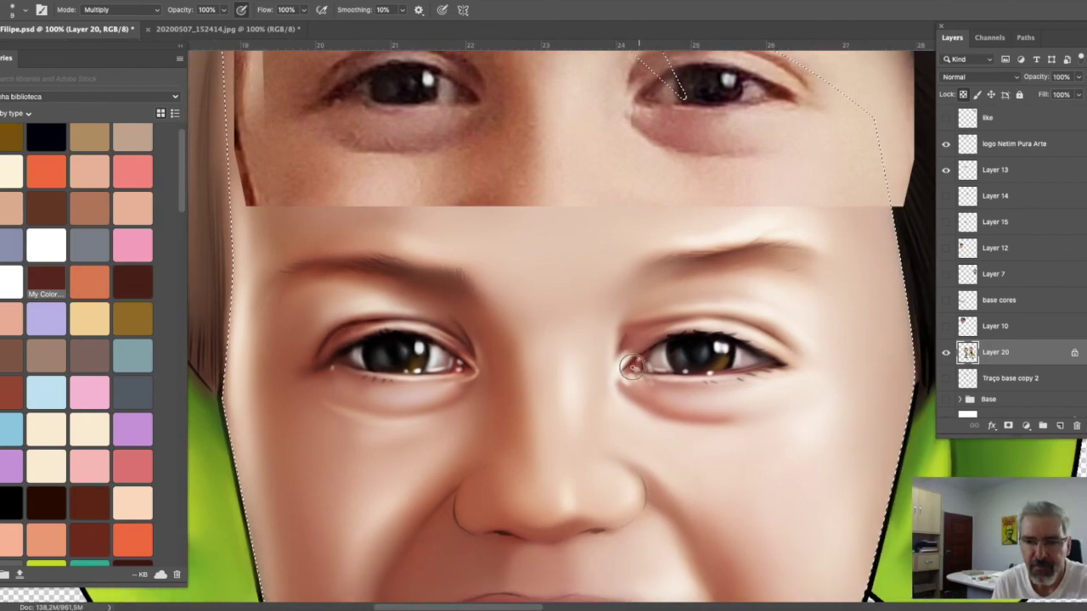
drag(799, 325, 677, 367)
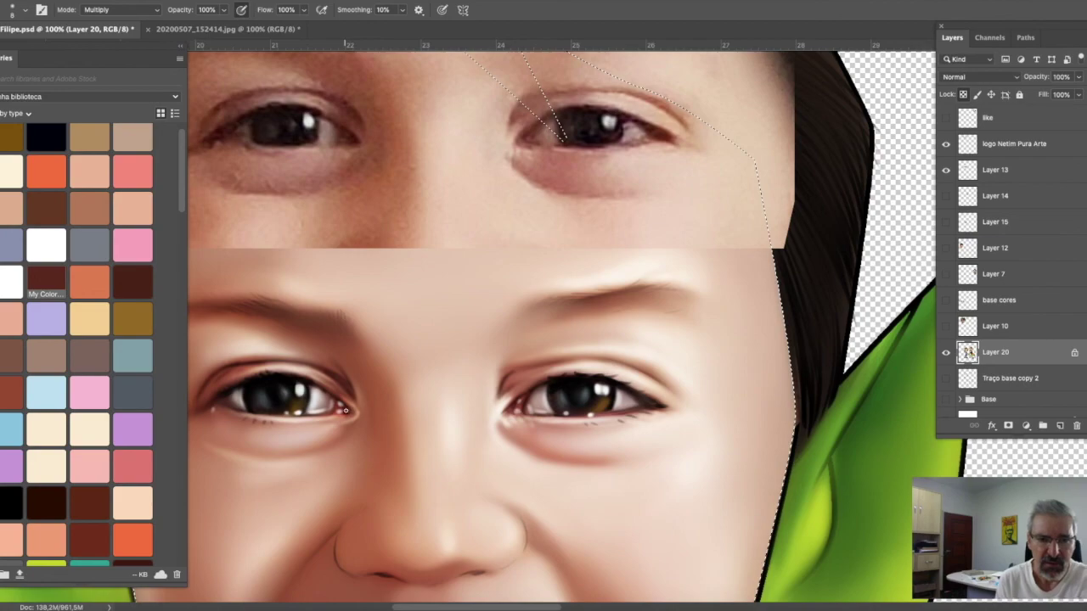
scroll(562, 391, up, 2)
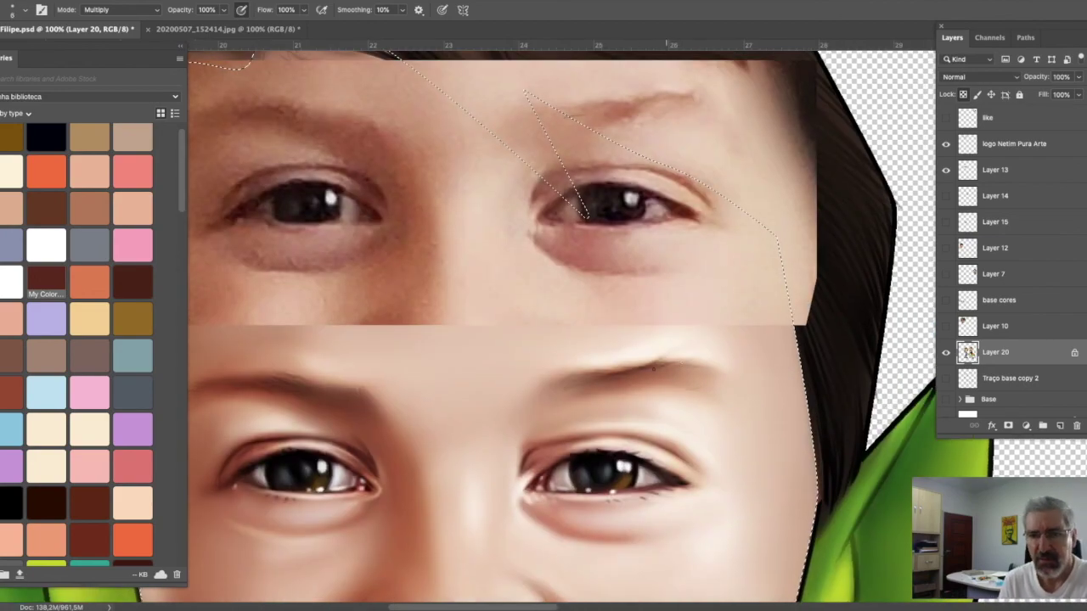
scroll(563, 423, left, 4)
scroll(510, 382, down, 3)
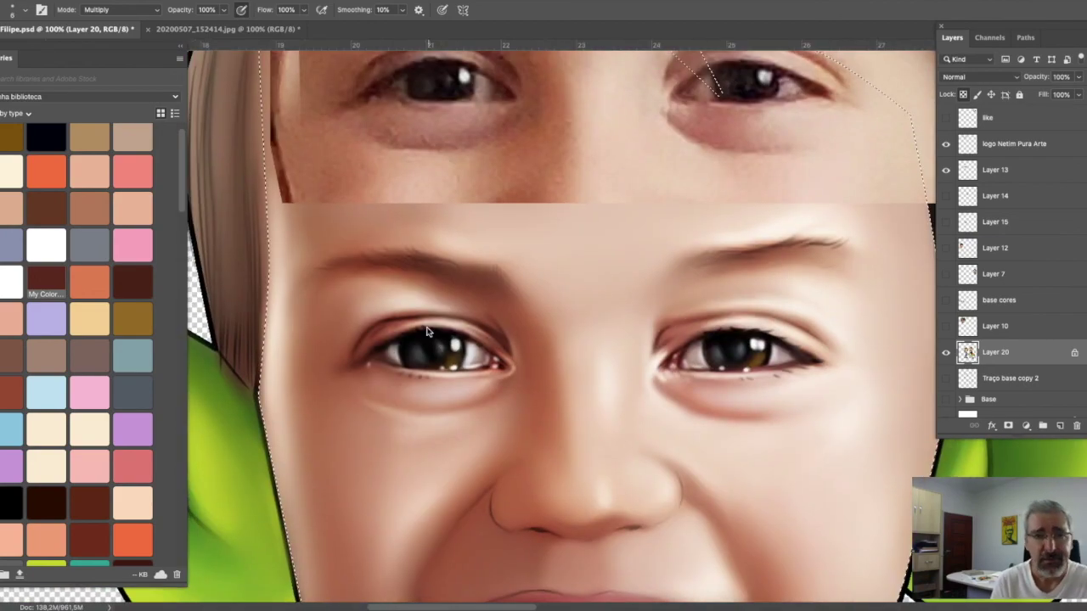
scroll(544, 391, up, 3)
scroll(544, 391, right, 1)
scroll(679, 408, down, 2)
scroll(679, 408, right, 1)
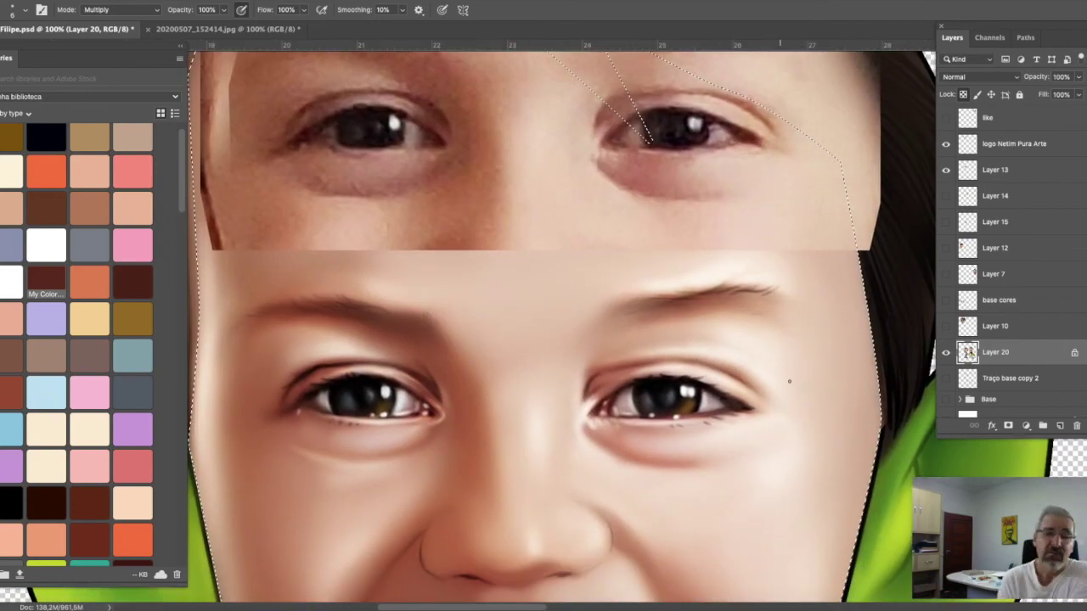
Step: Shade softly beneath the eyes at 26% opacity and show the nose reference layer
key(2)
key(6)
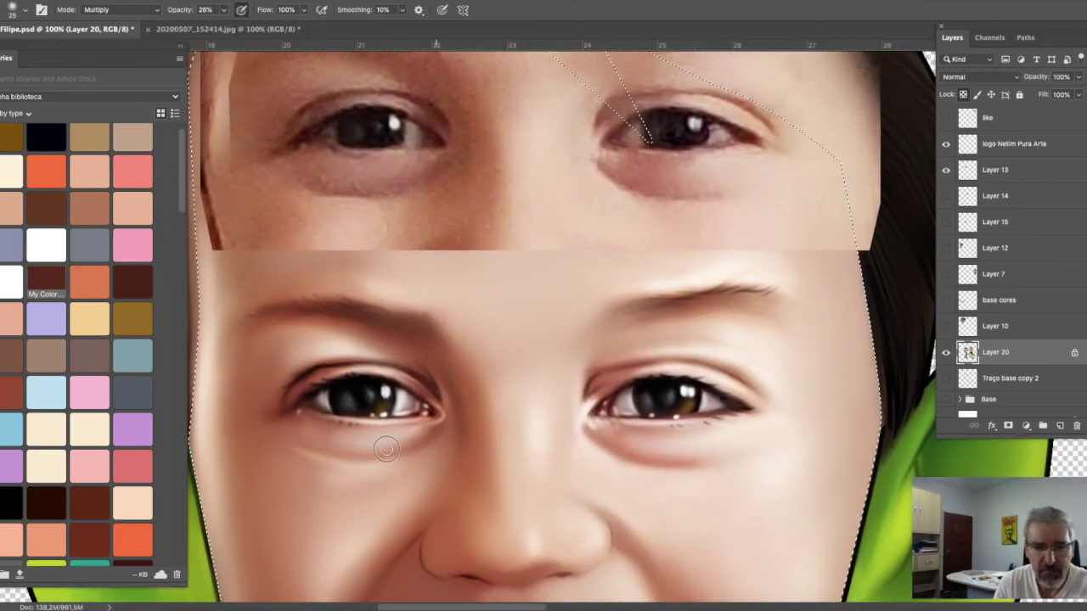
scroll(795, 441, down, 3)
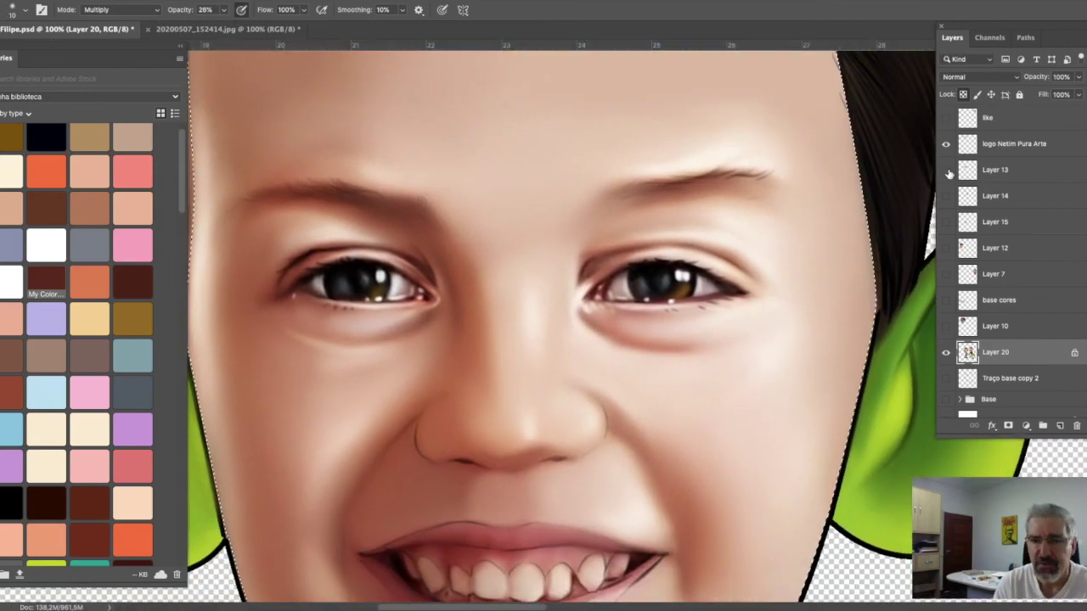
scroll(728, 359, right, 2)
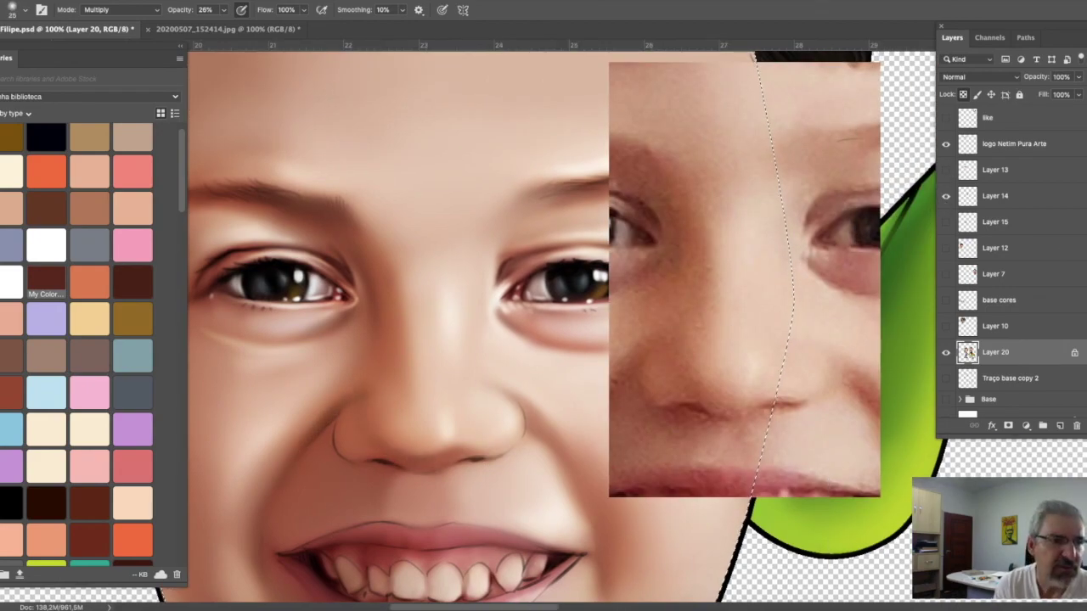
Step: Blend and lighten the cheeks around the nose, alternating Mixer Brush and a Screen-mode Brush
key(shift+b)
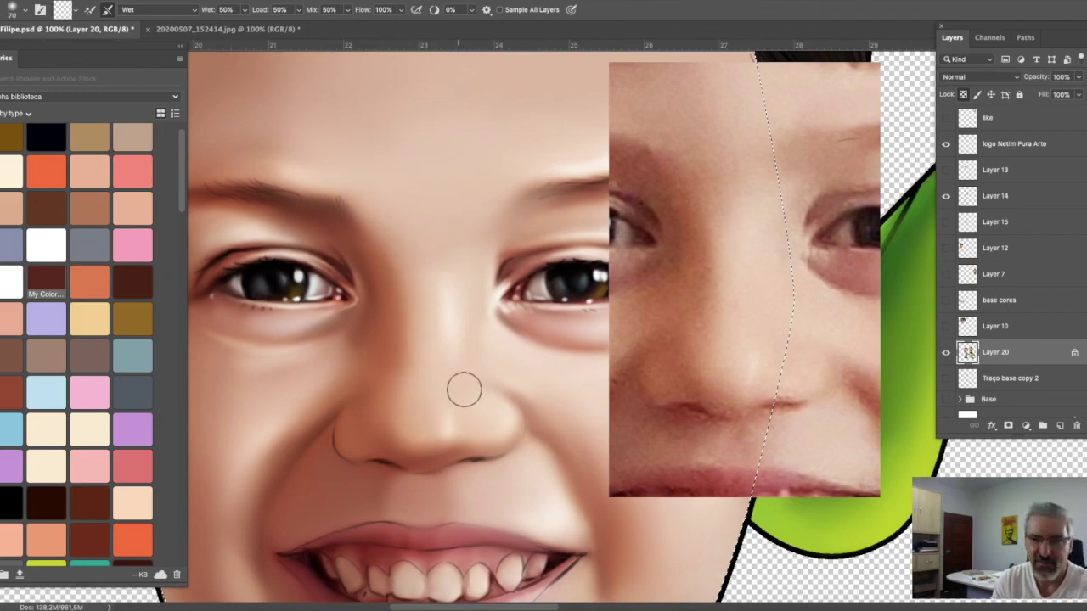
scroll(388, 349, down, 3)
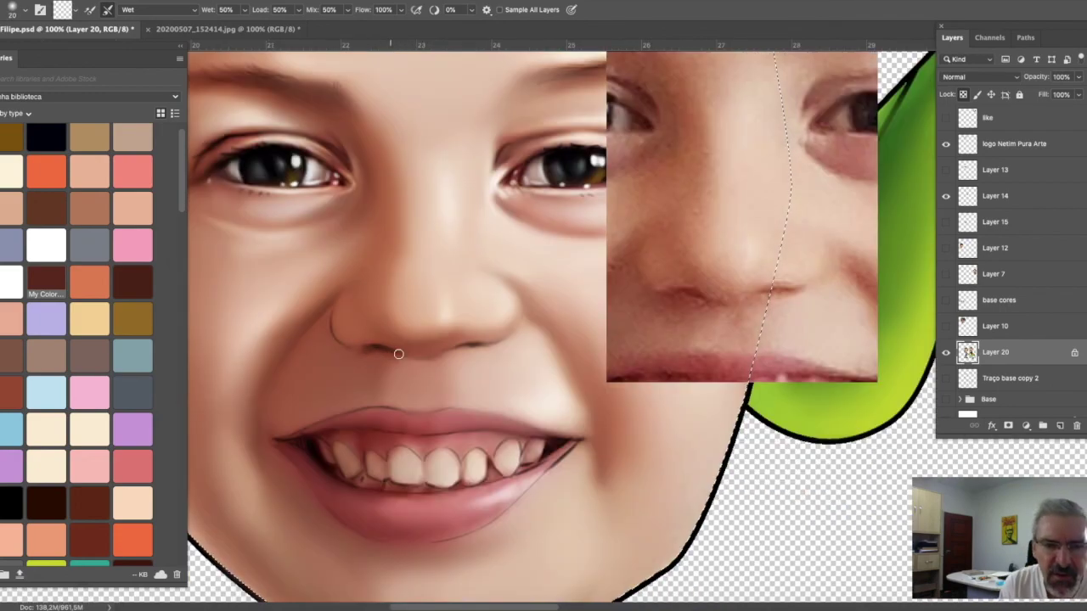
key(bracketright)
key(bracketright)
key(bracketright)
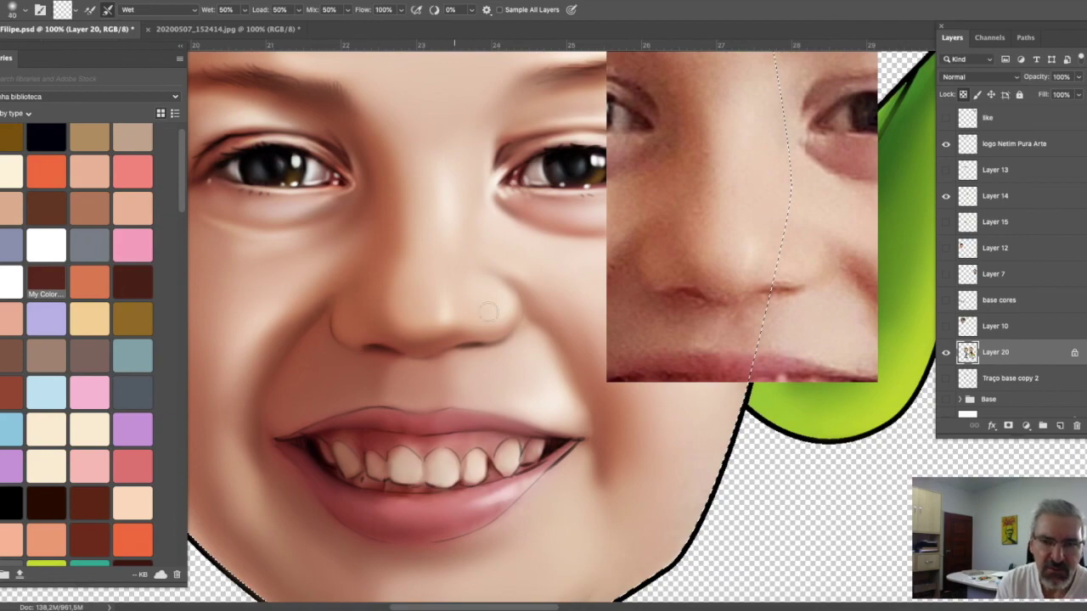
key(shift+b)
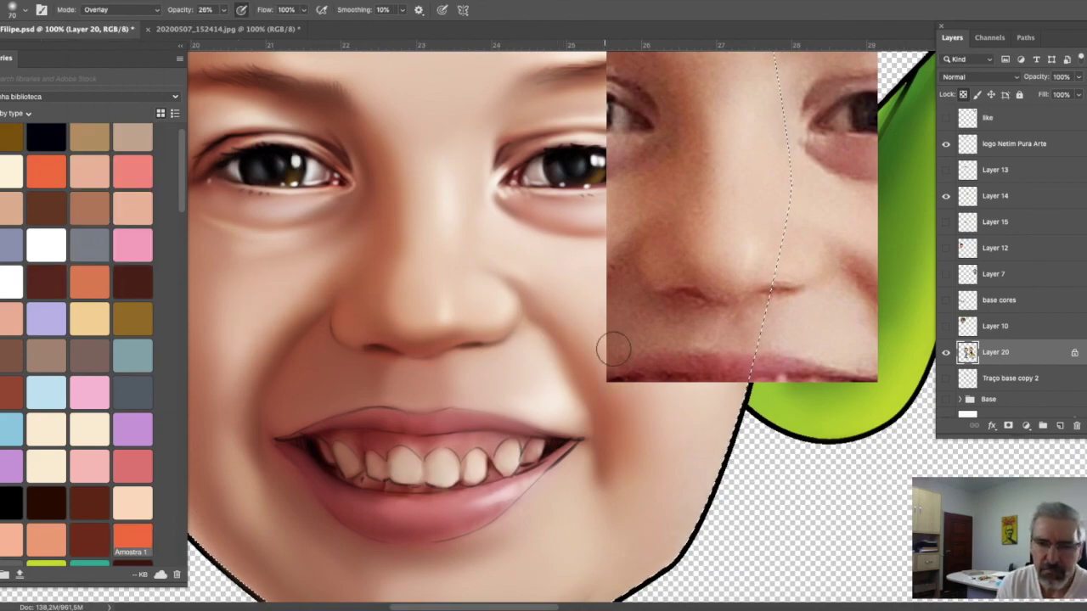
key(alt+shift+s)
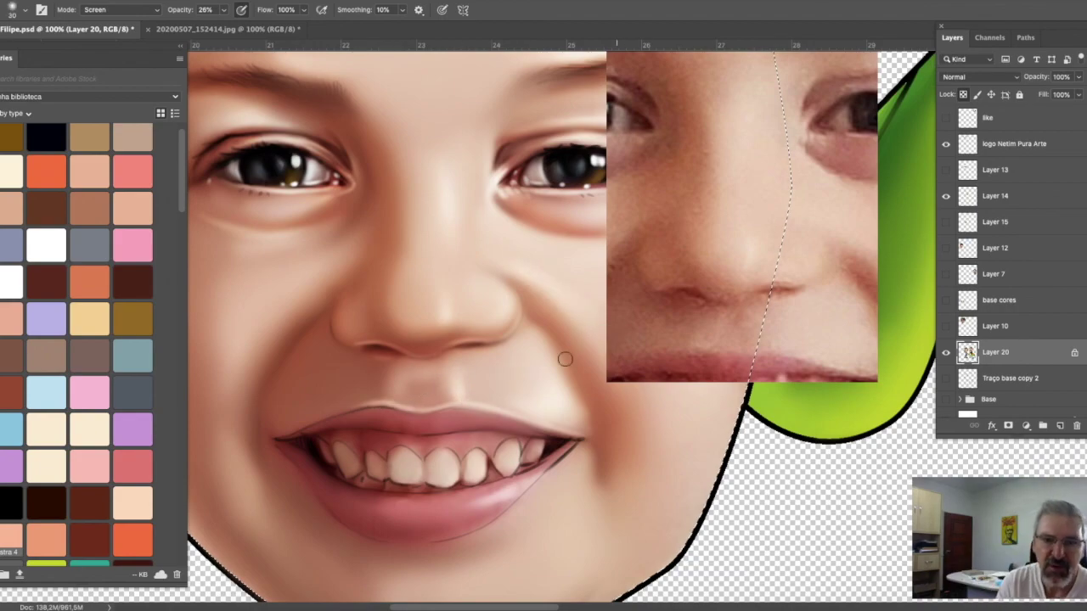
key(shift+b)
key(shift+b)
key(shift+b)
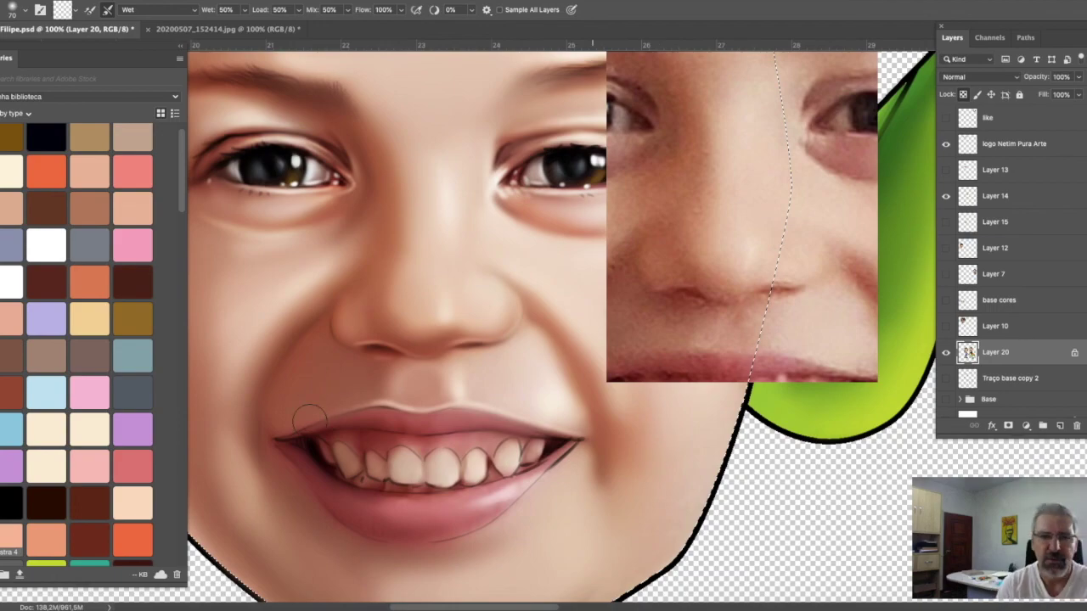
drag(304, 304, 351, 287)
scroll(599, 495, down, 3)
Step: Paint Screen-mode highlights over the front and right upper teeth at 66% opacity
scroll(599, 495, down, 3)
key(shift+b)
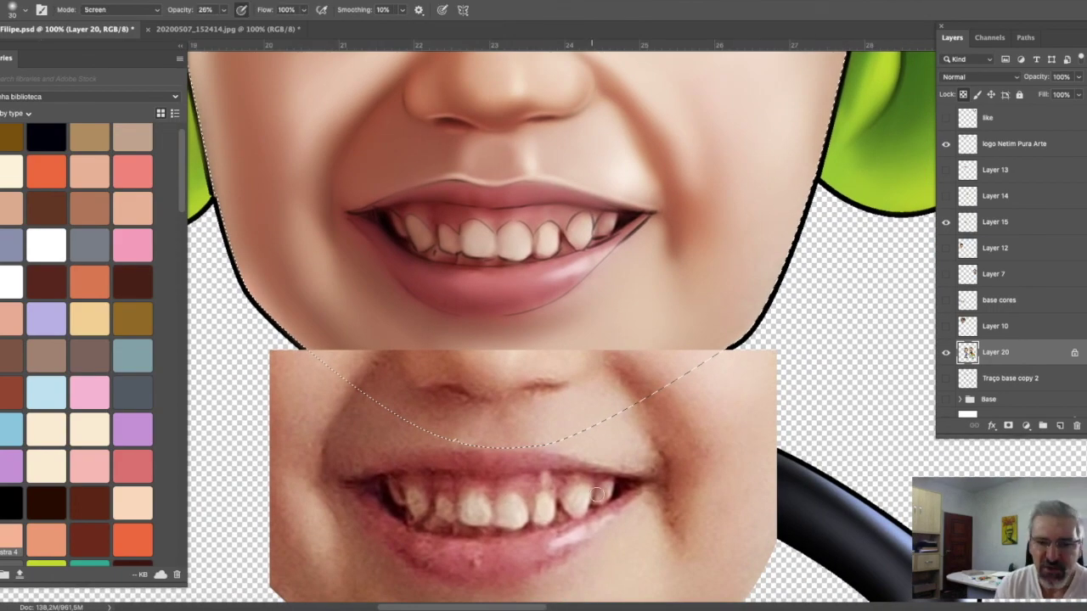
mouse_move(519, 229)
mouse_down()
mouse_move(464, 248)
mouse_move(505, 233)
mouse_up()
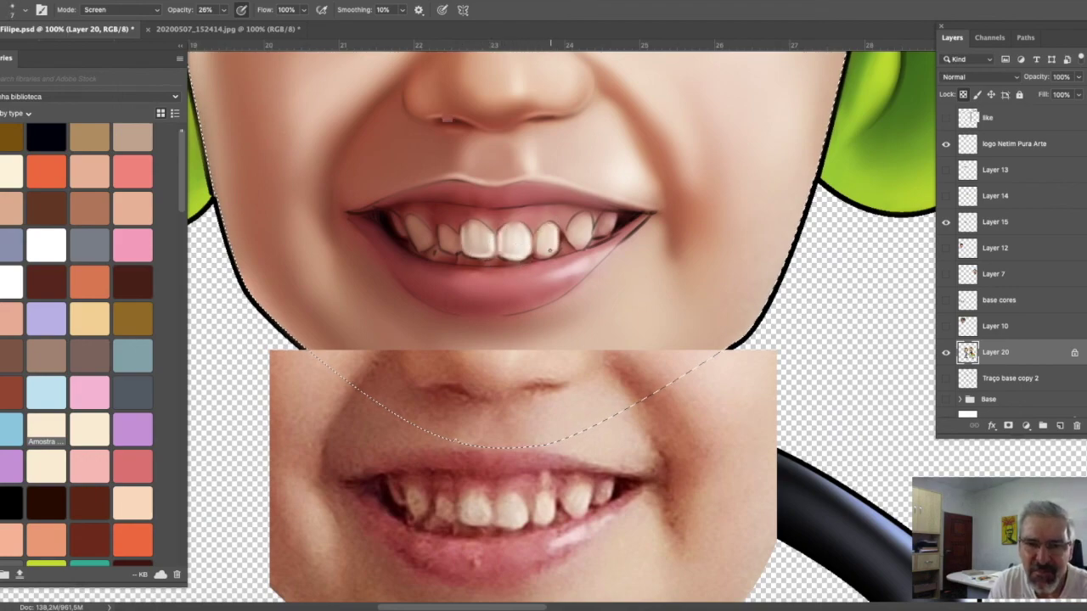
key(6)
key(6)
drag(571, 238, 606, 225)
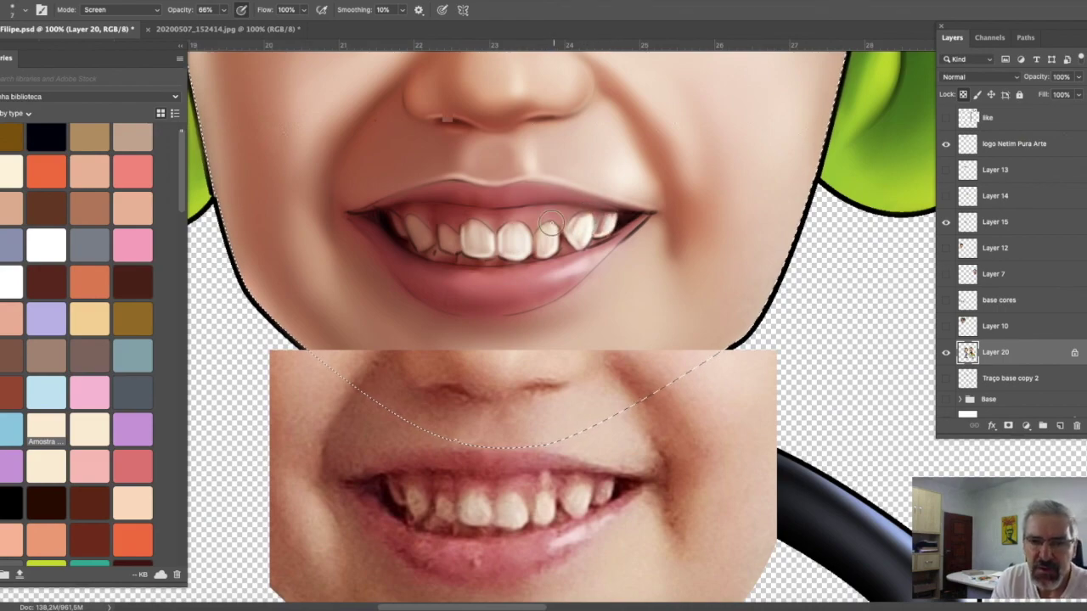
mouse_move(507, 227)
mouse_down()
mouse_move(519, 239)
mouse_move(550, 207)
mouse_up()
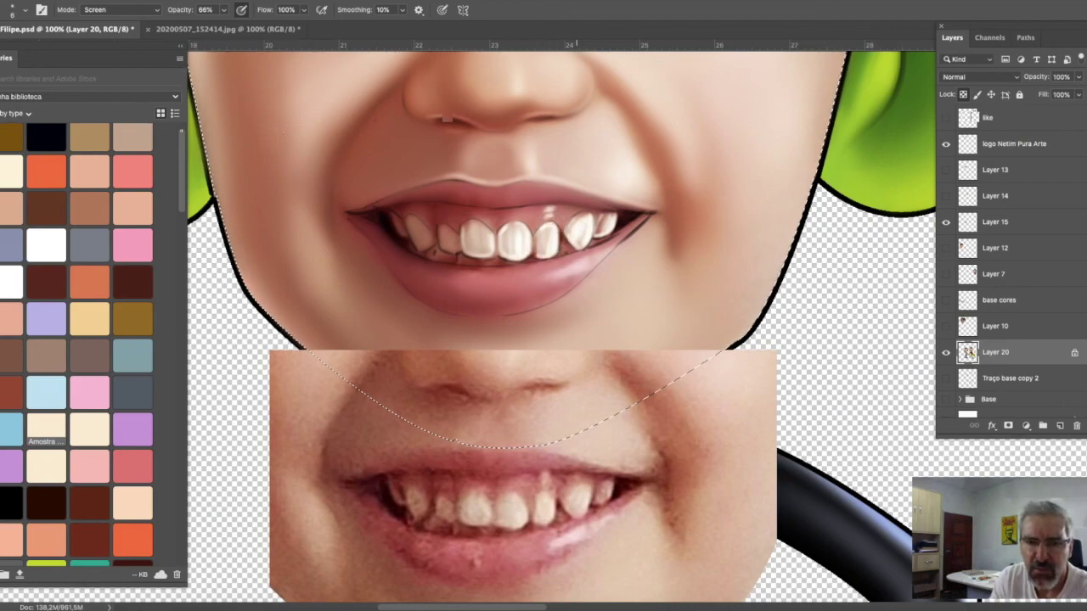
mouse_move(489, 252)
mouse_down()
mouse_move(493, 236)
mouse_move(444, 244)
mouse_move(417, 223)
mouse_up()
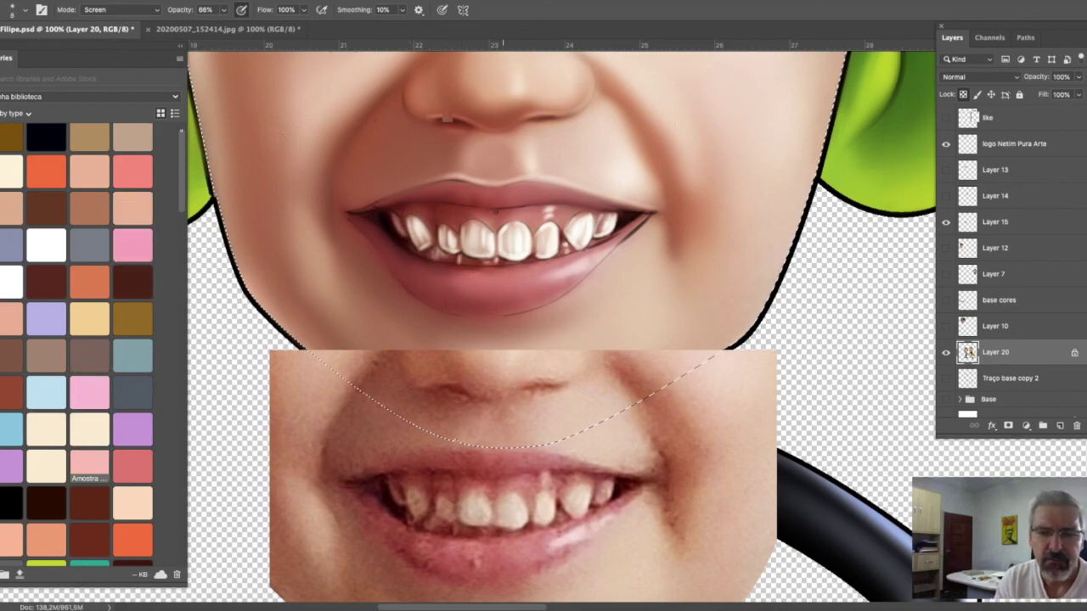
drag(563, 255, 632, 222)
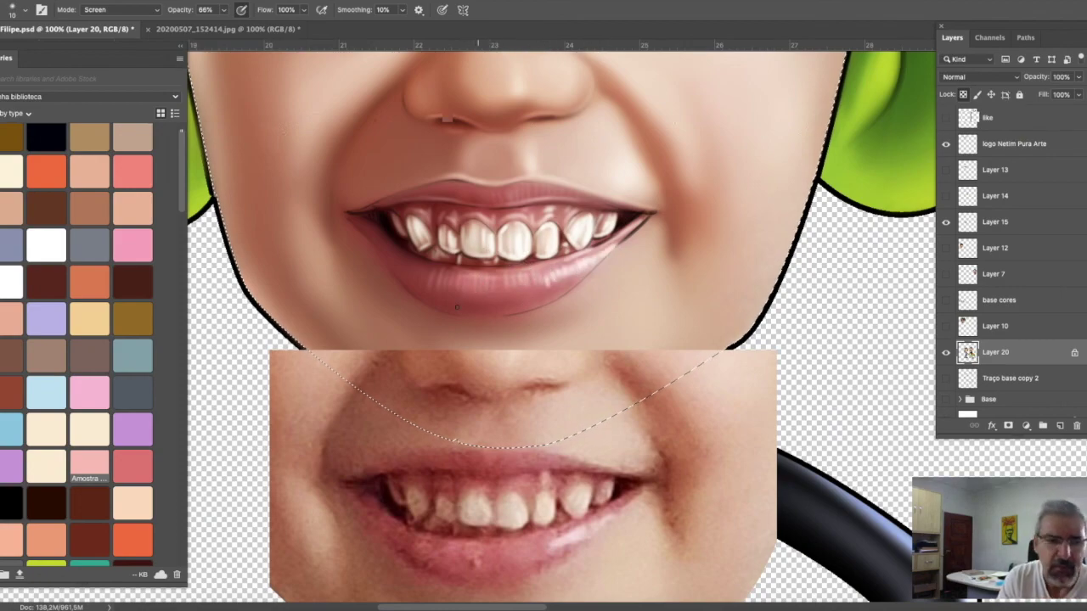
Step: Brighten the teeth with Overlay brush strokes at 42% opacity
key(shift+alt+o)
key(bracketright)
key(bracketright)
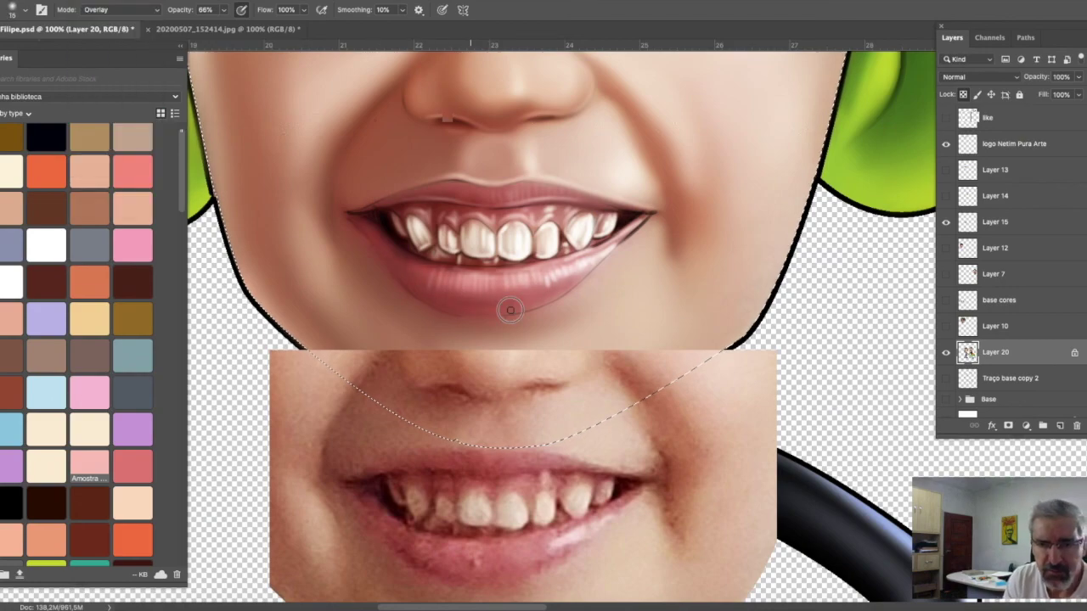
key(4)
key(2)
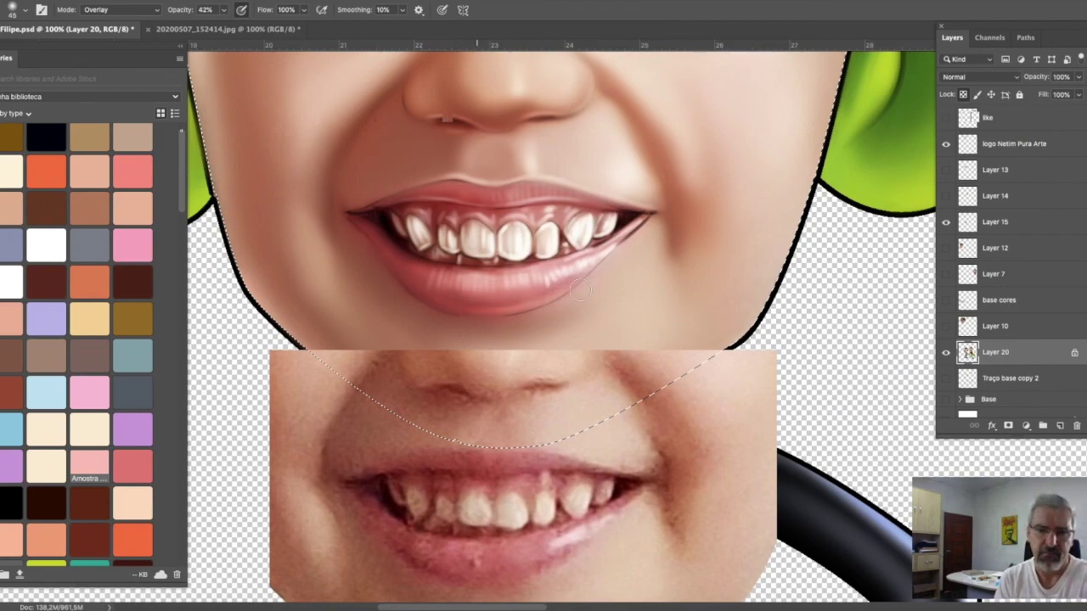
key(bracketright)
key(bracketright)
key(bracketright)
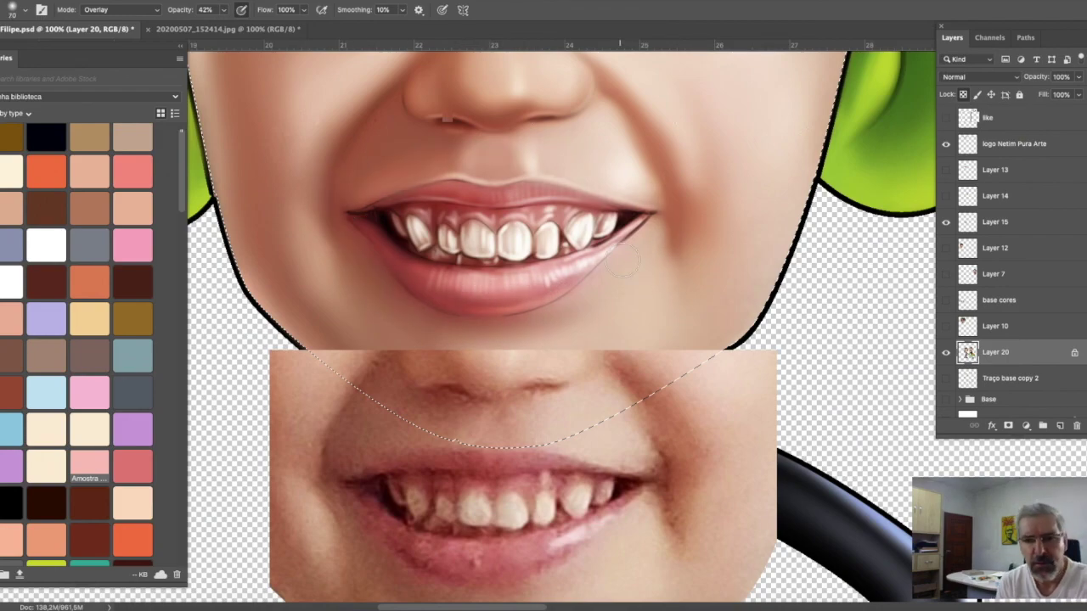
click(128, 10)
mouse_move(523, 248)
mouse_down()
mouse_move(593, 254)
mouse_move(550, 253)
mouse_up()
key(bracketleft)
drag(692, 225, 663, 242)
drag(522, 254, 489, 242)
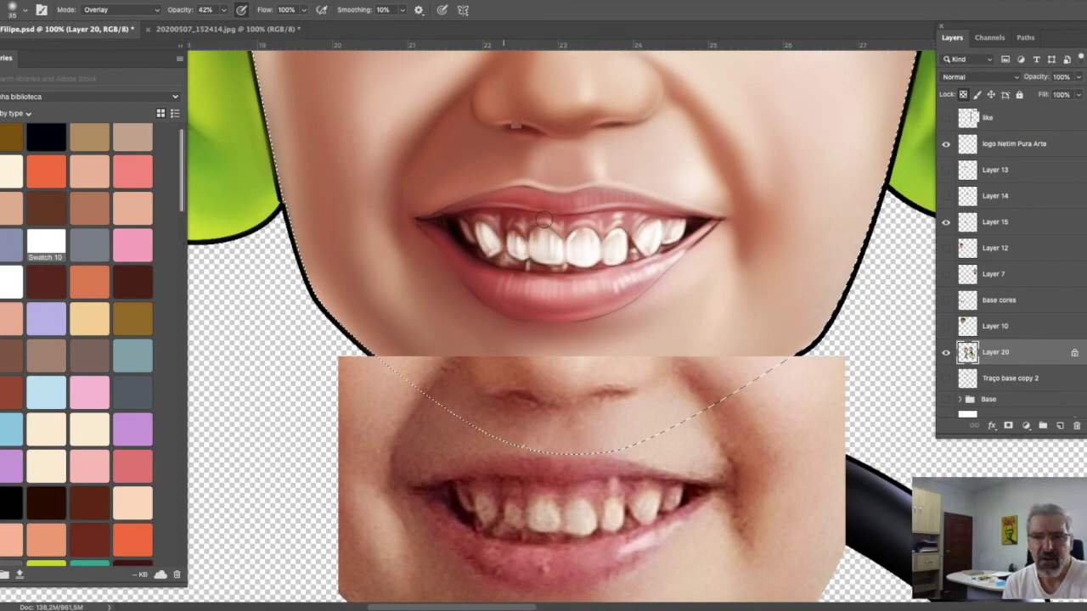
Step: Blend the teeth paint, sample nose skin colour, and set a fine Multiply brush at 28%
key(shift+b)
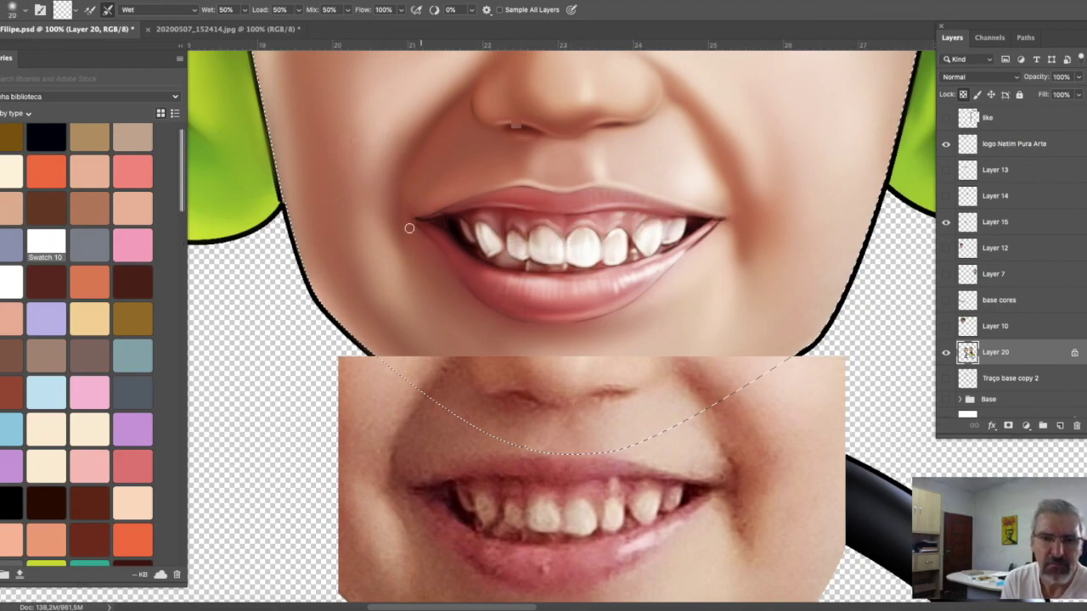
key(shift+b)
alt+click(522, 124)
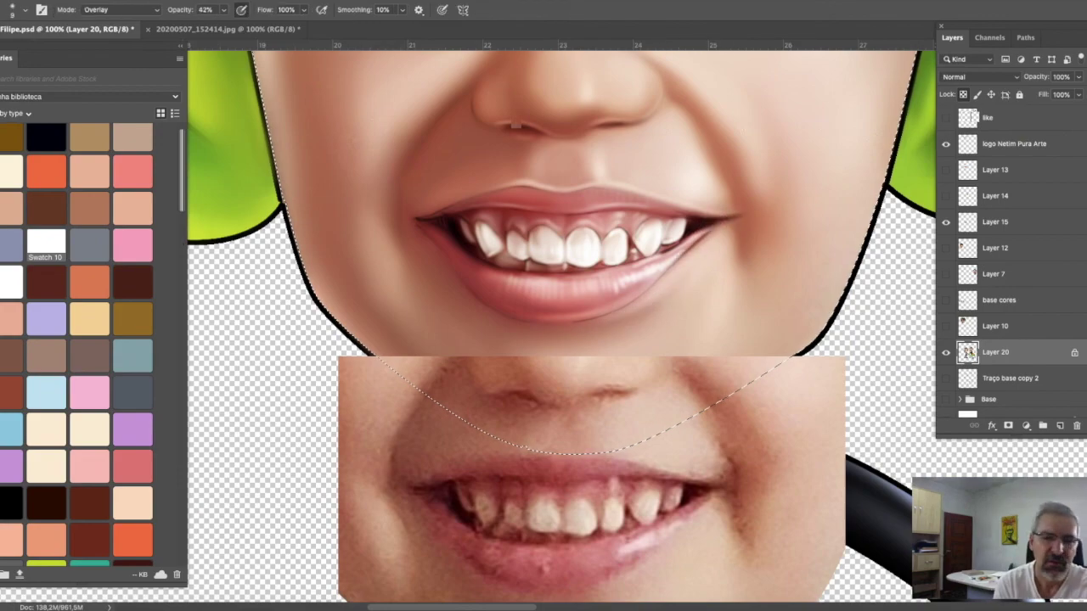
click(119, 10)
click(93, 67)
key(2)
key(8)
key(bracketleft)
key(bracketleft)
key(bracketleft)
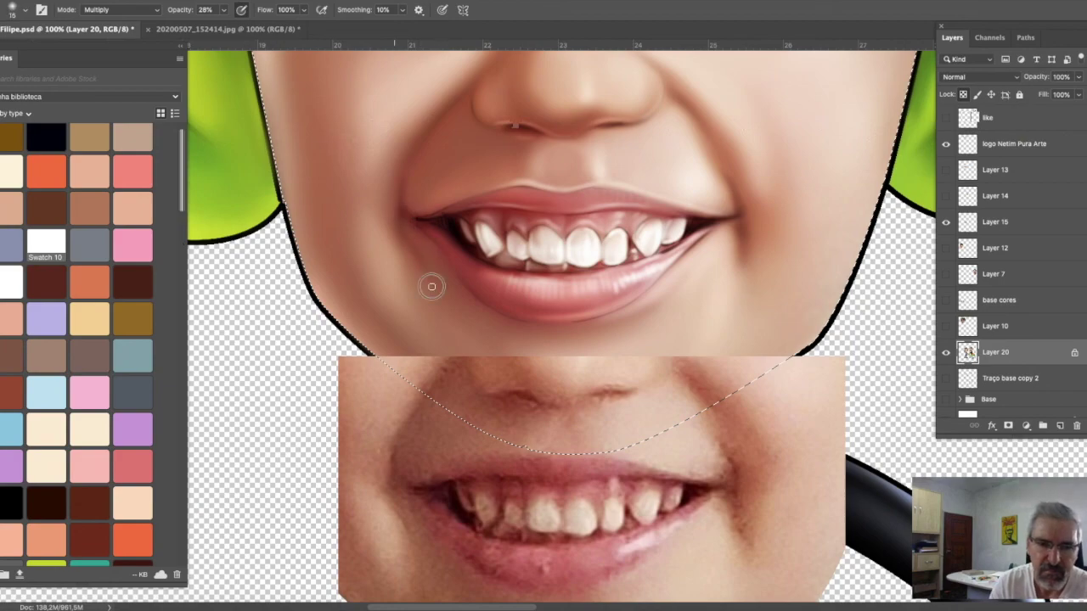
Step: Shade the mouth corners and return to a larger Overlay brush
scroll(476, 272, down, 3)
key(bracketright)
key(bracketright)
key(bracketright)
scroll(629, 255, up, 3)
key(shift+alt+o)
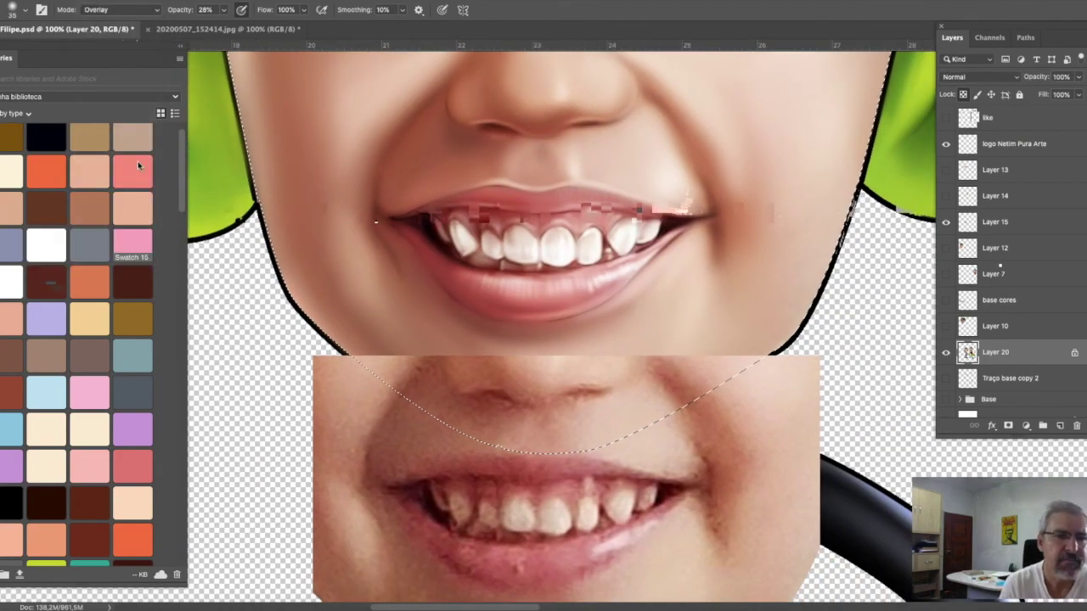
key(bracketright)
key(bracketright)
key(bracketright)
key(bracketright)
key(bracketright)
key(bracketright)
Step: Zoom out to 33.3% and blend the right cheek with the Mixer Brush
key(z)
alt+click(764, 335)
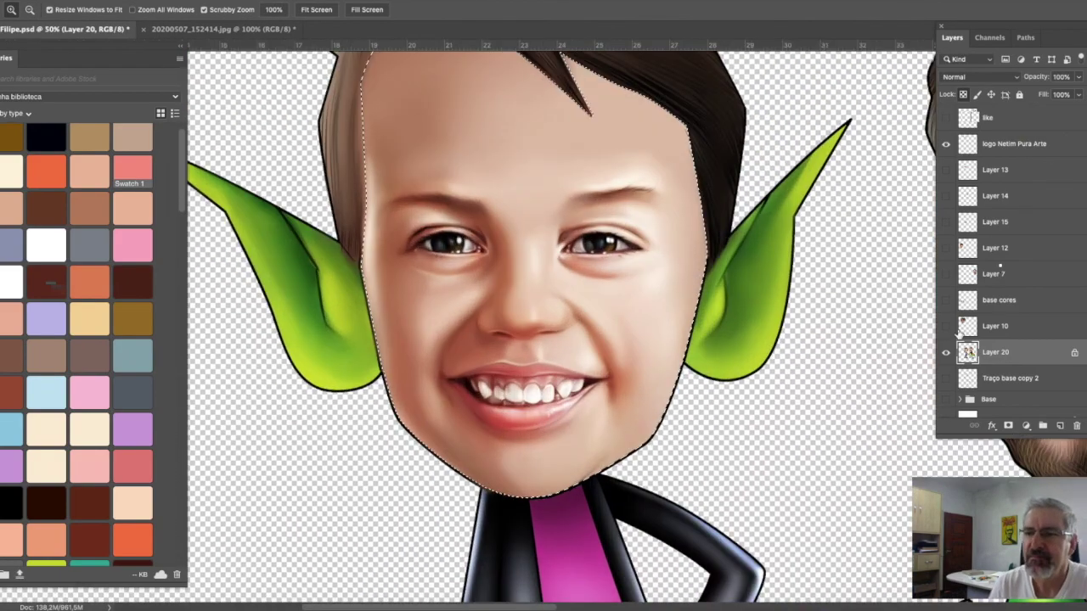
alt+click(871, 346)
key(b)
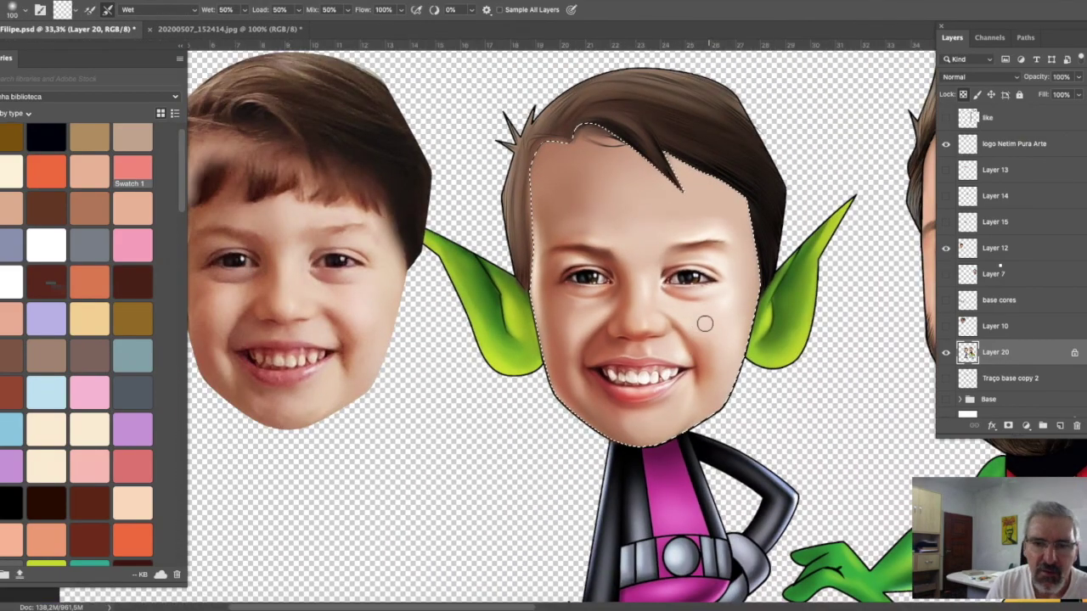
drag(720, 395, 731, 366)
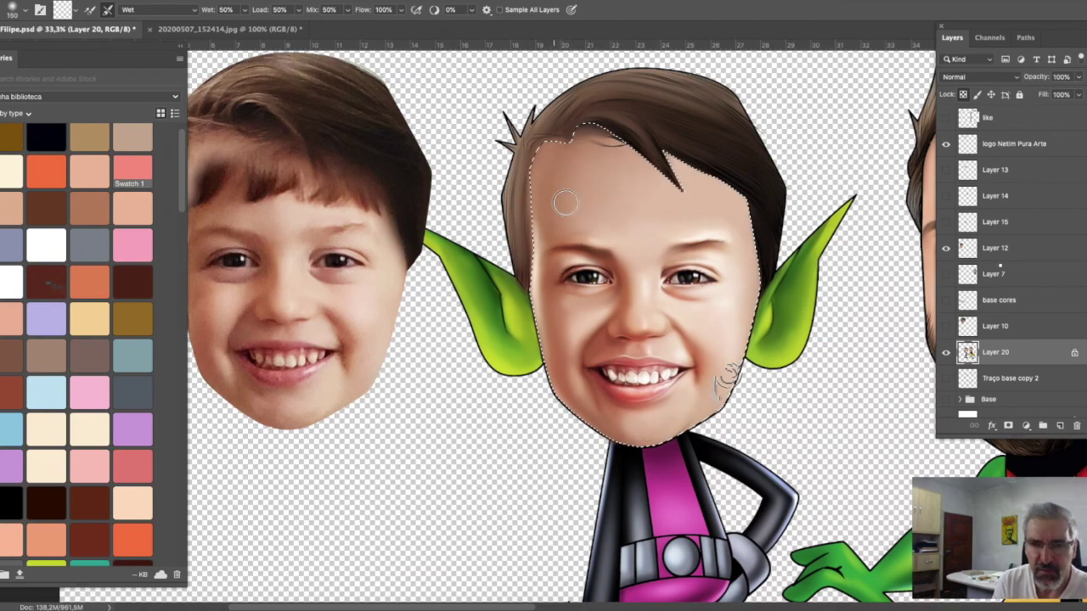
drag(568, 334, 616, 315)
Step: Add light touches near the hairline in Screen, Overlay, then Color Dodge at 28%
key(shift+b)
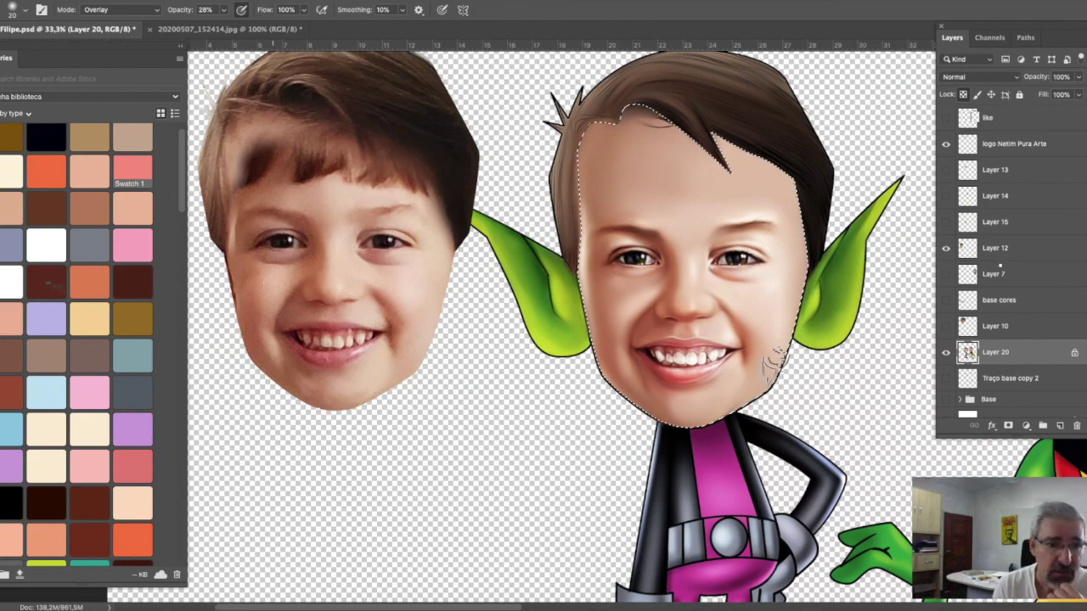
key(alt+shift+s)
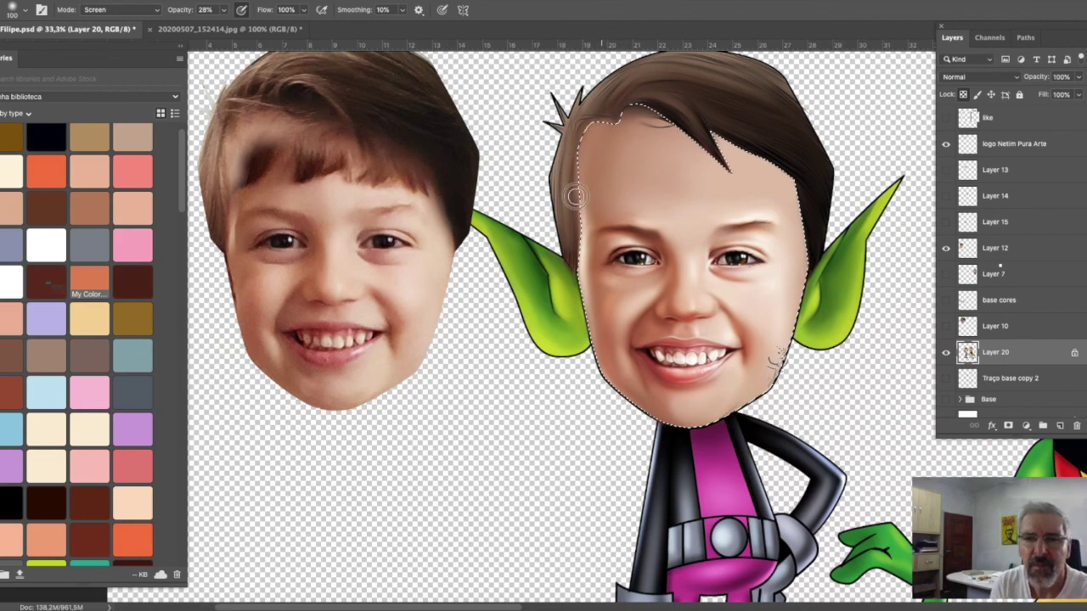
key(bracketright)
key(bracketright)
key(bracketright)
key(alt+shift+o)
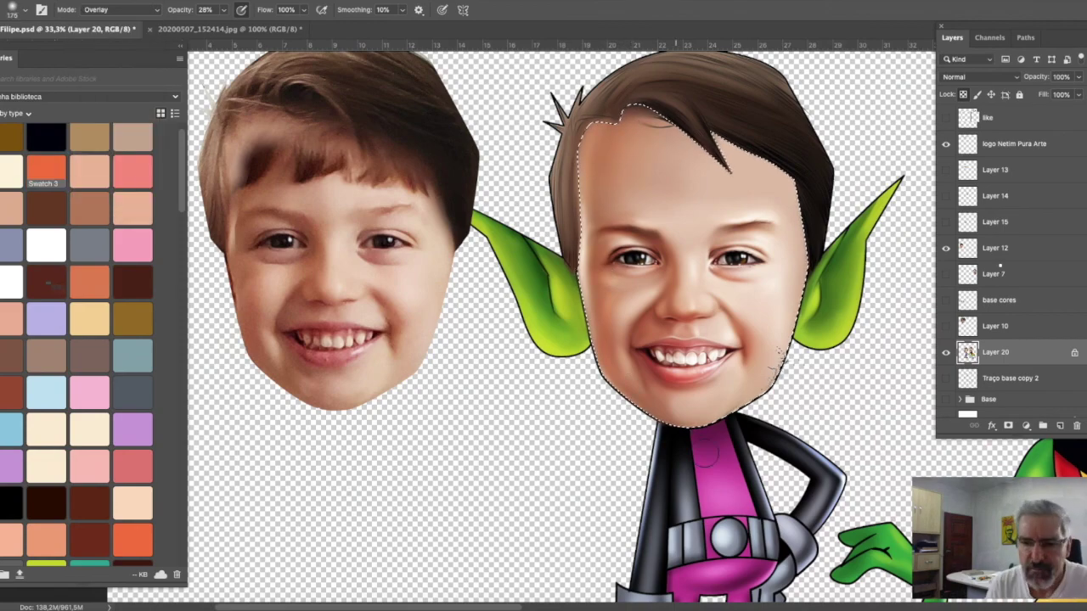
drag(676, 437, 620, 520)
key(bracketleft)
key(alt+shift+d)
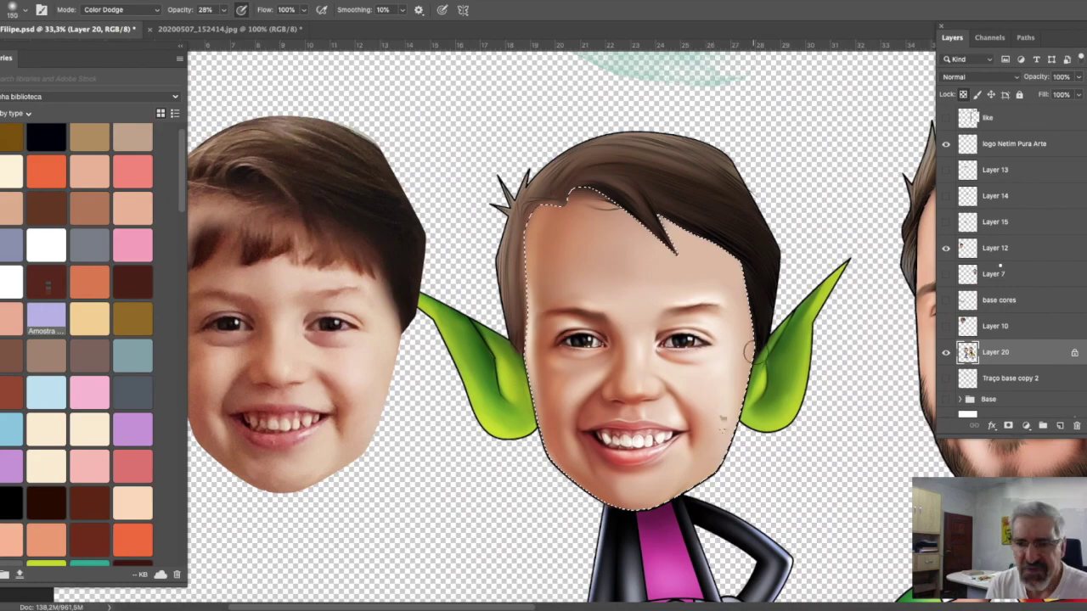